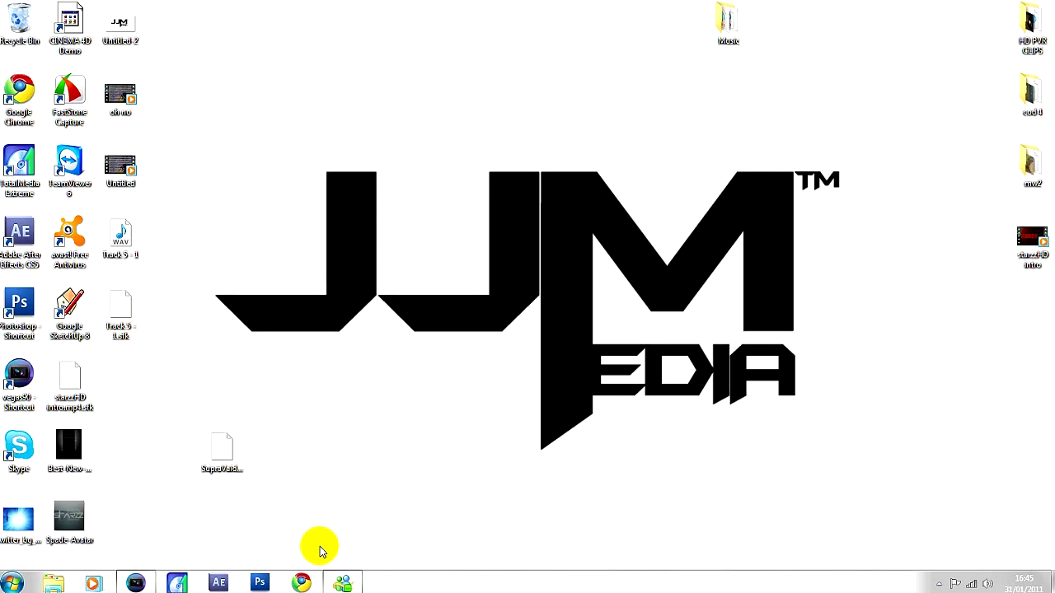
- Bring the untitled Vegas Pro project with its three media items to the front
left_click(135, 583)
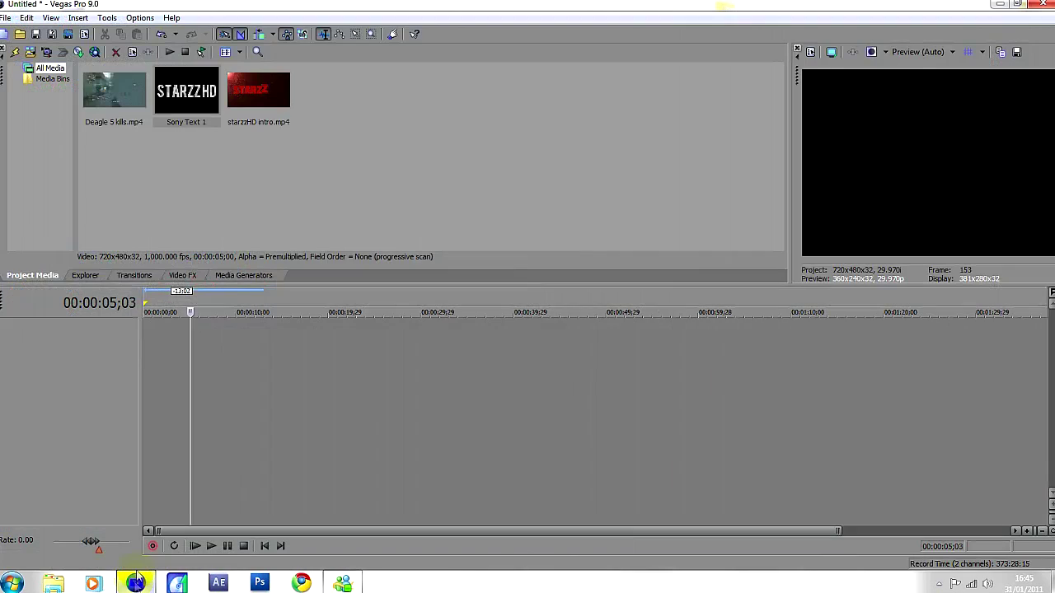
- Delete the STARZZHD text media from the project
left_click(177, 360)
left_click_drag(177, 360, 143, 382)
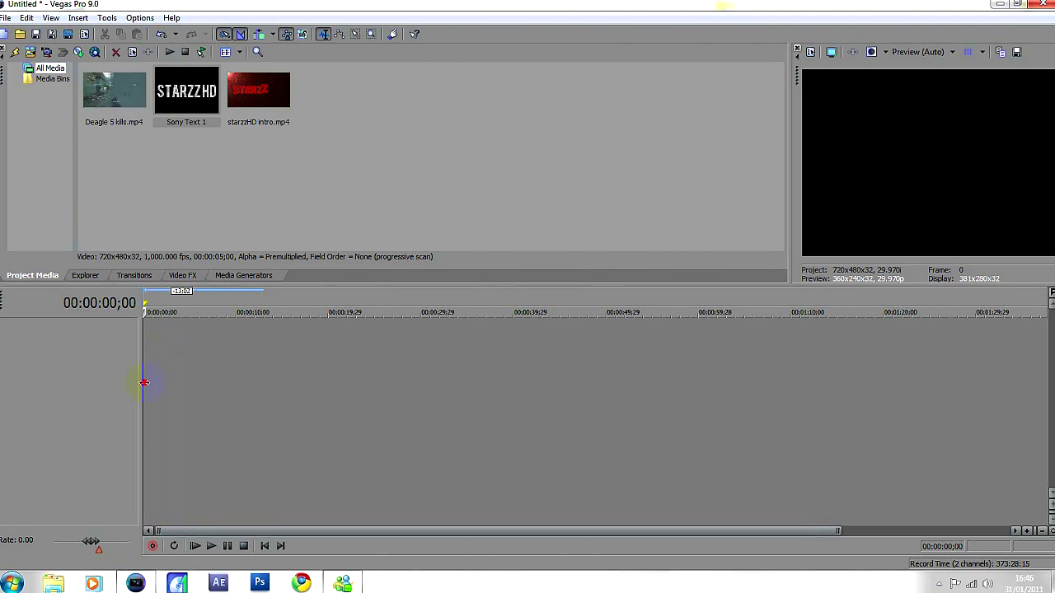
mouse_move(145, 383)
left_mouse_down()
mouse_move(201, 384)
mouse_move(144, 392)
left_mouse_up()
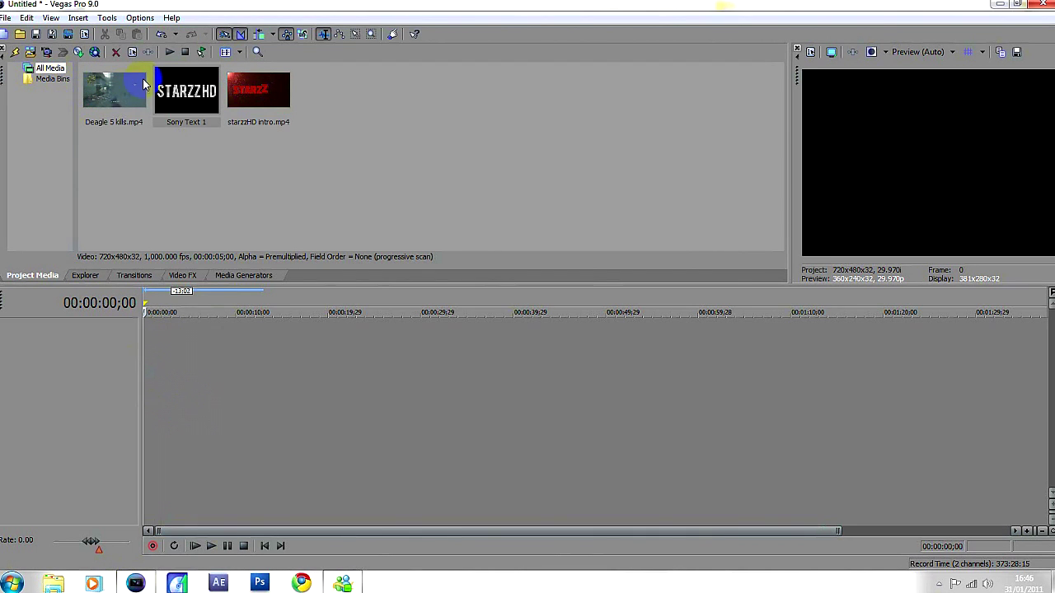
left_click(186, 122)
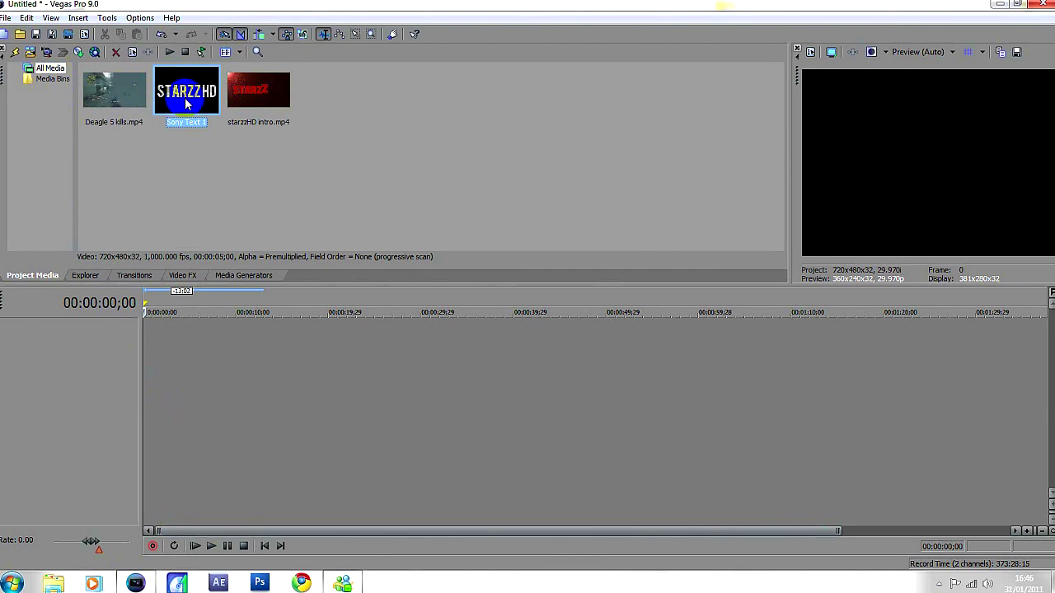
key("Delete")
- Add Deagle 5 kills.mp4 with its audio at the timeline start and zoom in to preview it
left_click(112, 104)
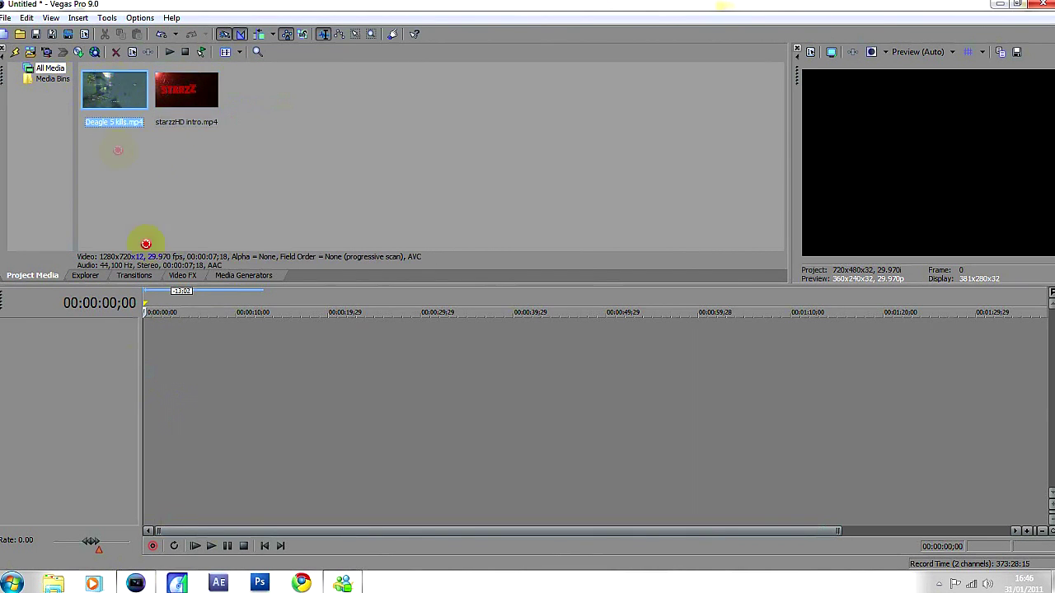
left_click_drag(146, 244, 175, 391)
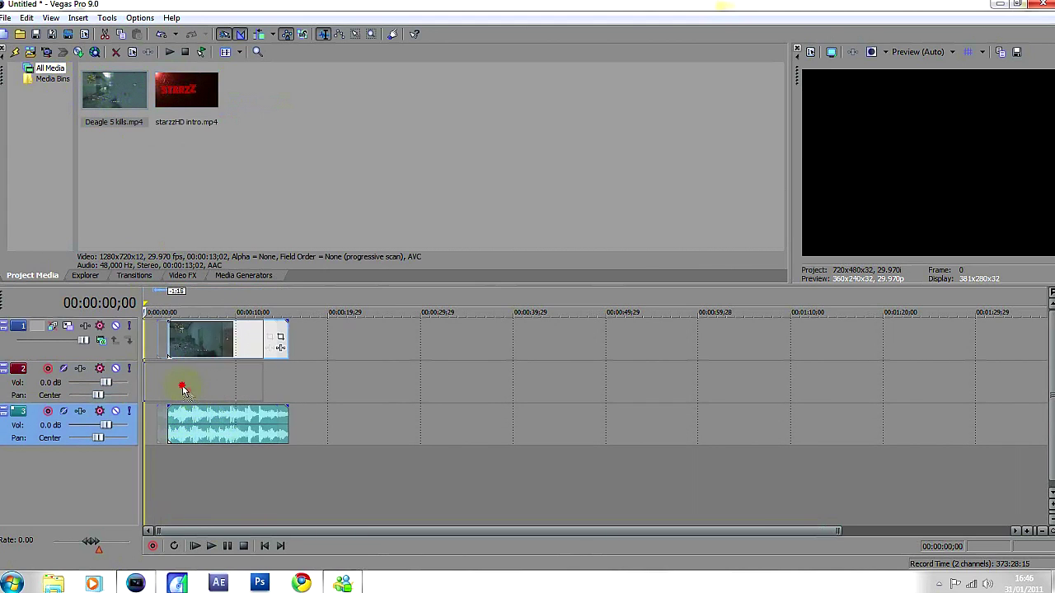
left_click(173, 382)
left_click(197, 383)
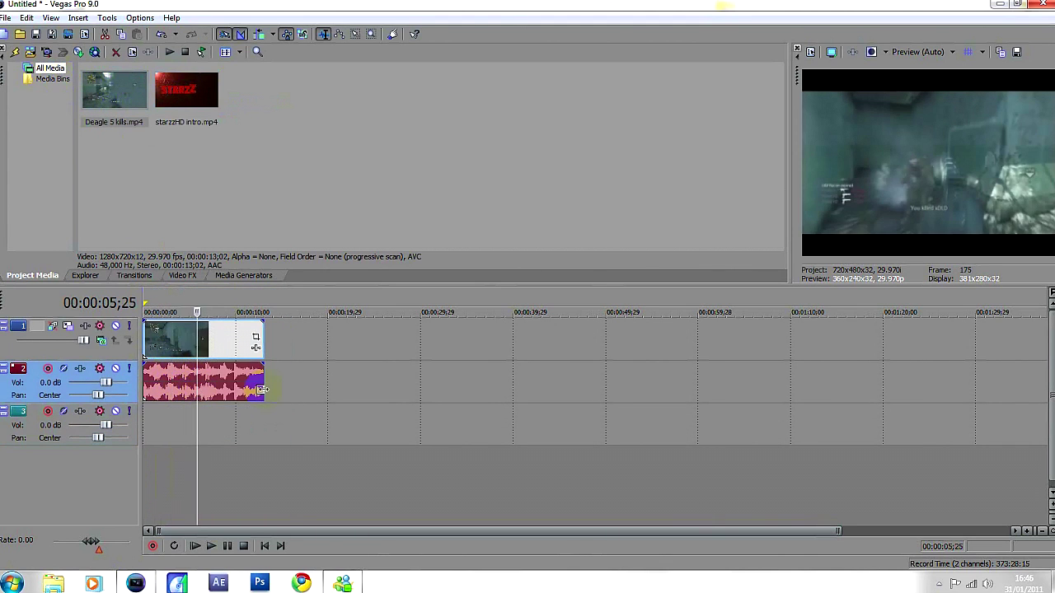
scroll(247, 388, "up", 3)
scroll(235, 383, "up", 3)
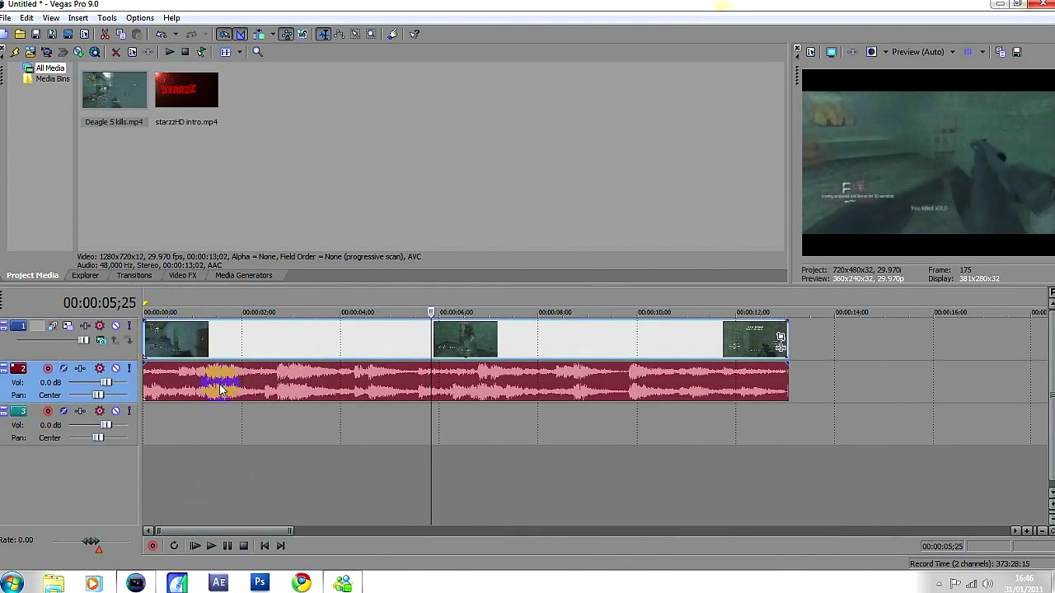
left_click(657, 394)
left_click(460, 383)
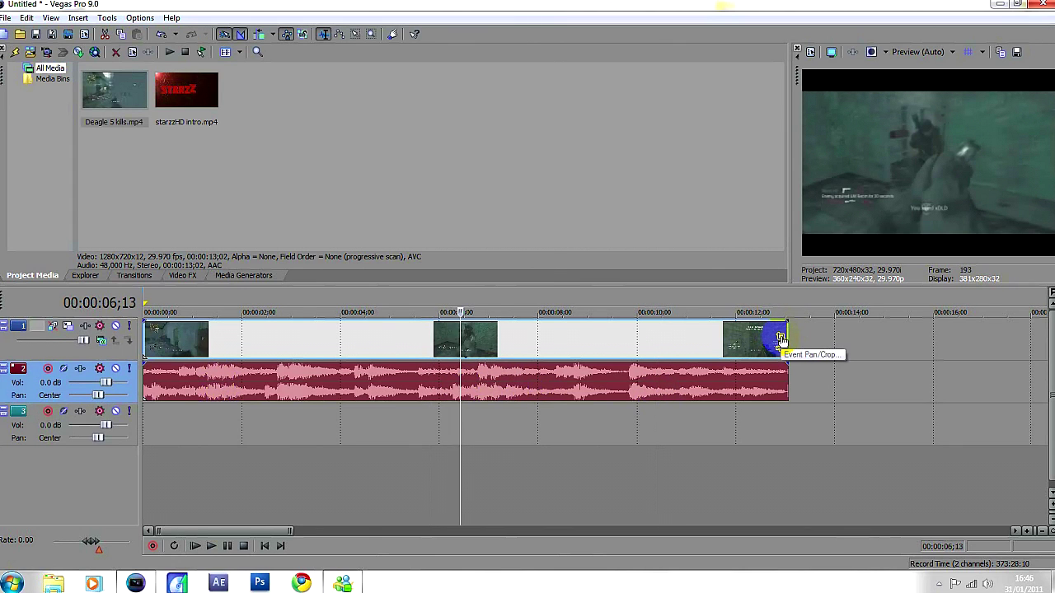
left_click(780, 339)
- Mirror the Deagle frame horizontally by dragging its right edge past the left edge
scroll(448, 137, "down", 3)
scroll(448, 141, "down", 1)
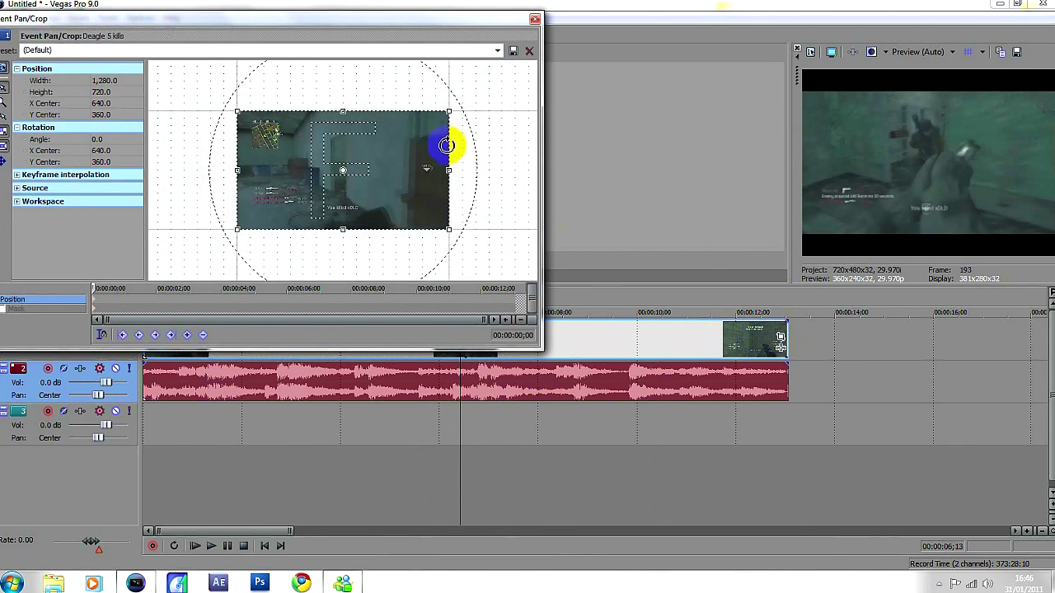
scroll(445, 146, "down", 2)
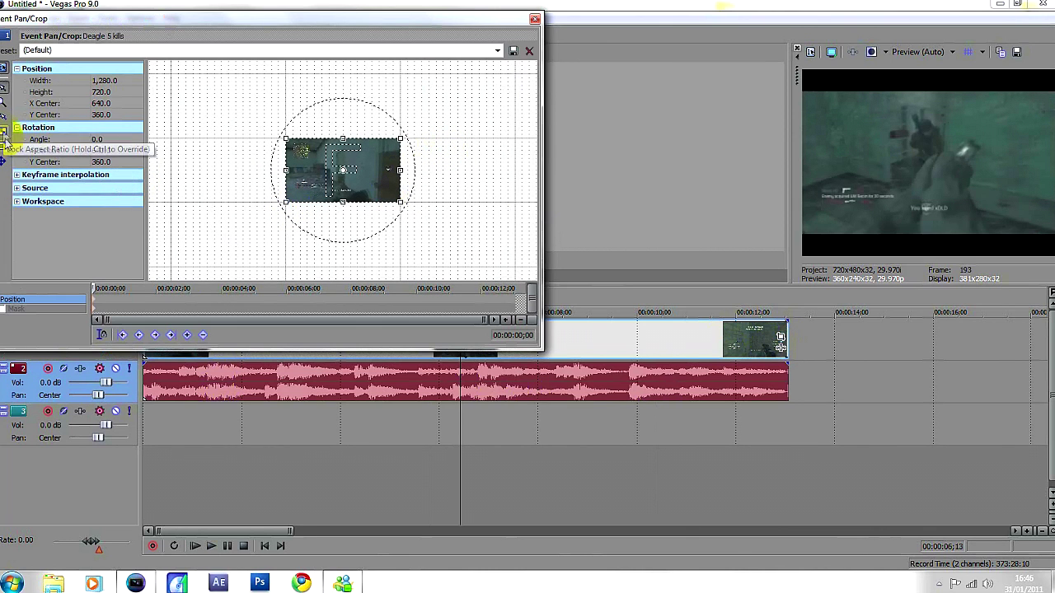
left_click(379, 171)
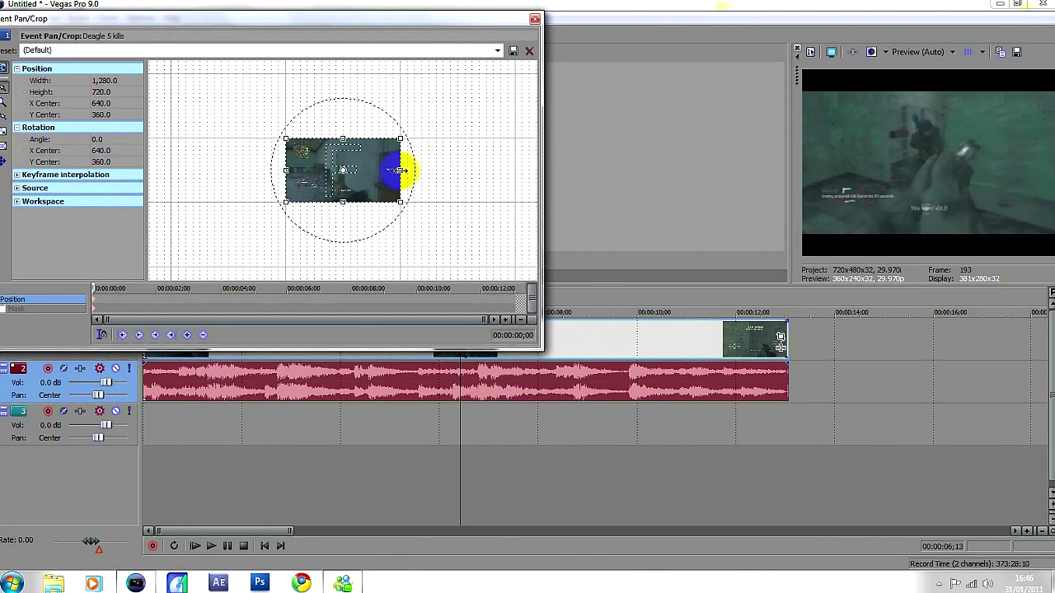
left_click_drag(401, 170, 175, 169)
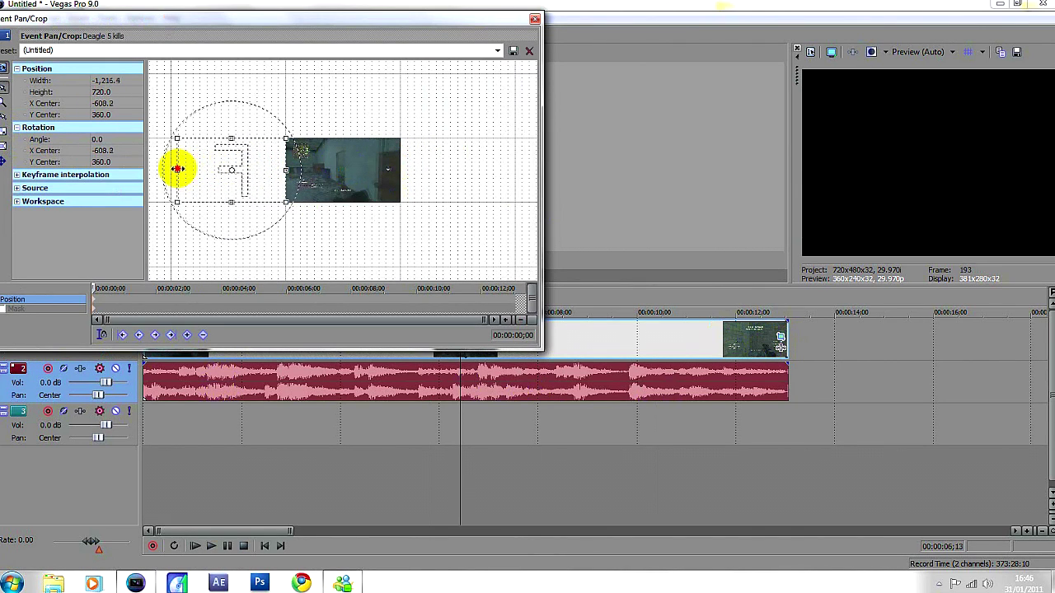
- Re-centre and widen the flipped frame to cover the full image width
left_click_drag(242, 166, 370, 171)
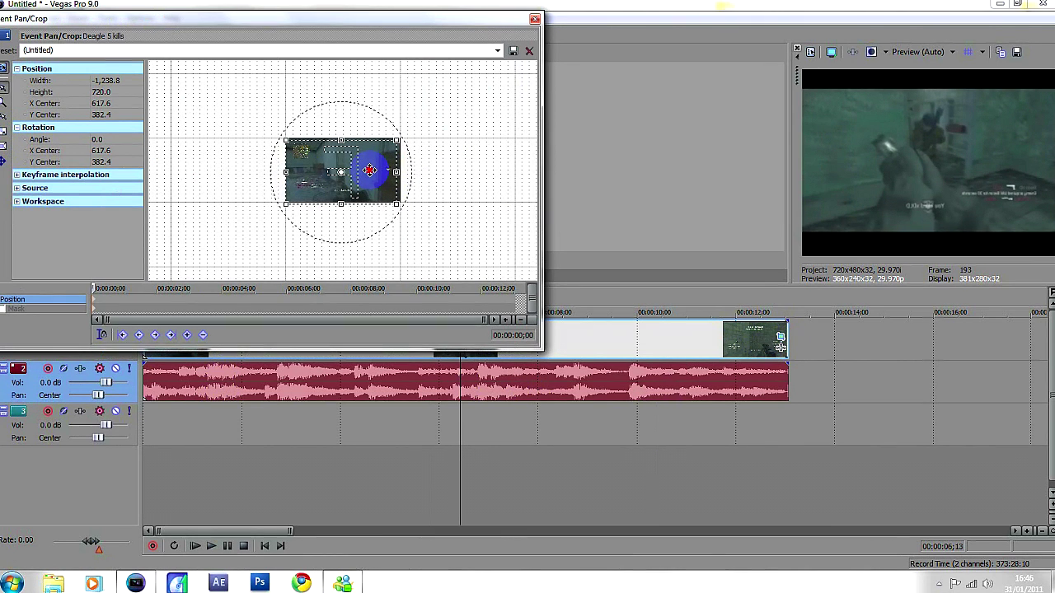
left_click_drag(414, 172, 417, 175)
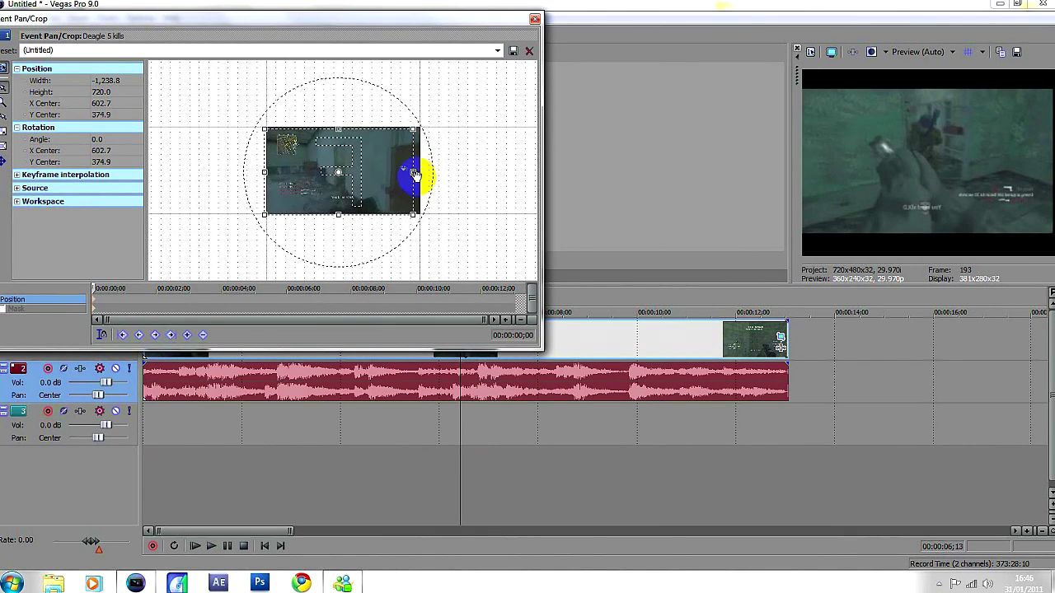
scroll(417, 175, "up", 1)
left_click_drag(337, 165, 344, 168)
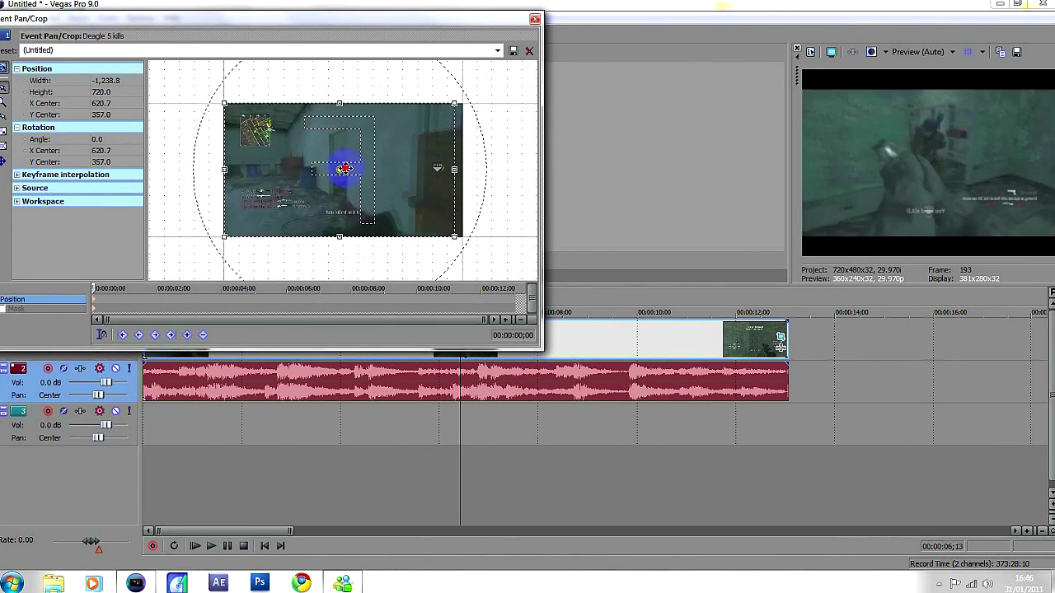
left_click_drag(454, 170, 464, 171)
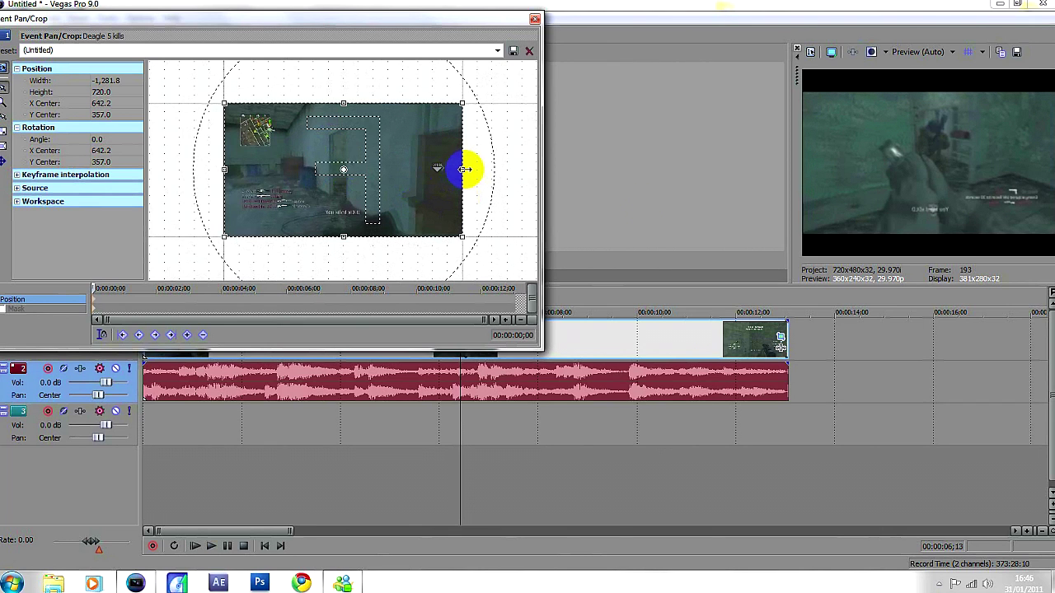
left_click(534, 18)
- Play back the mirrored clip, then delete every event from the timeline
left_click(214, 415)
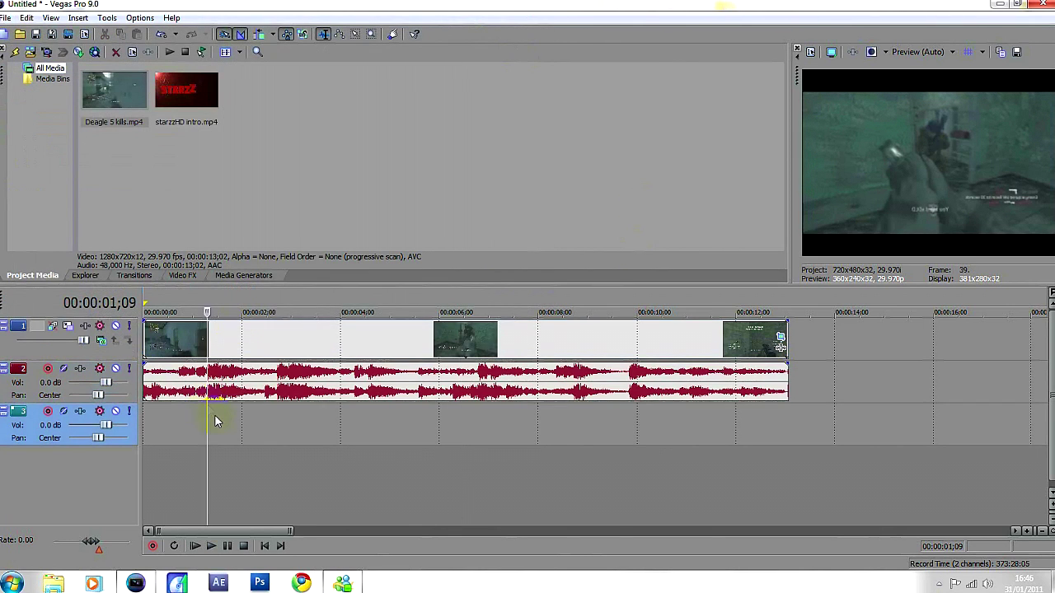
key("space")
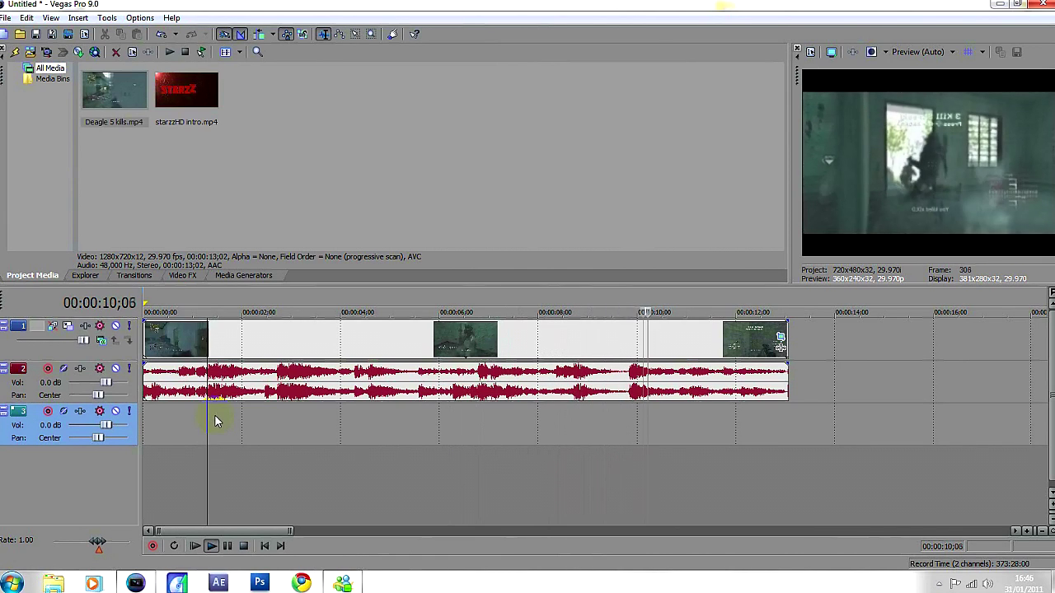
key("space")
left_click(379, 380)
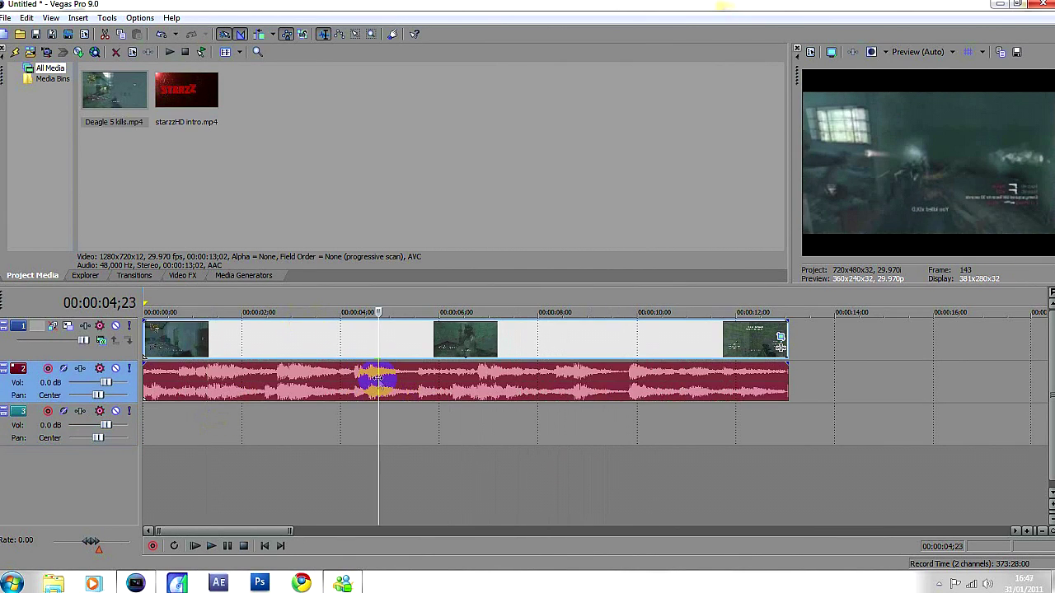
key("Delete")
- Put Deagle 5 kills.mp4 on new tracks 3–4 and target track 1 for new text media
left_click(128, 108)
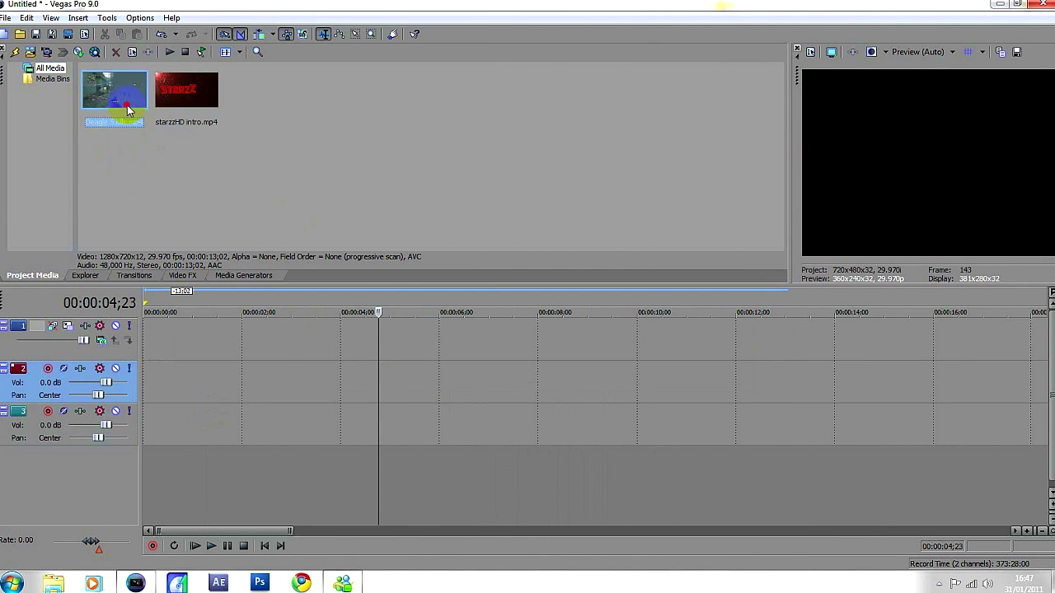
left_click(170, 350)
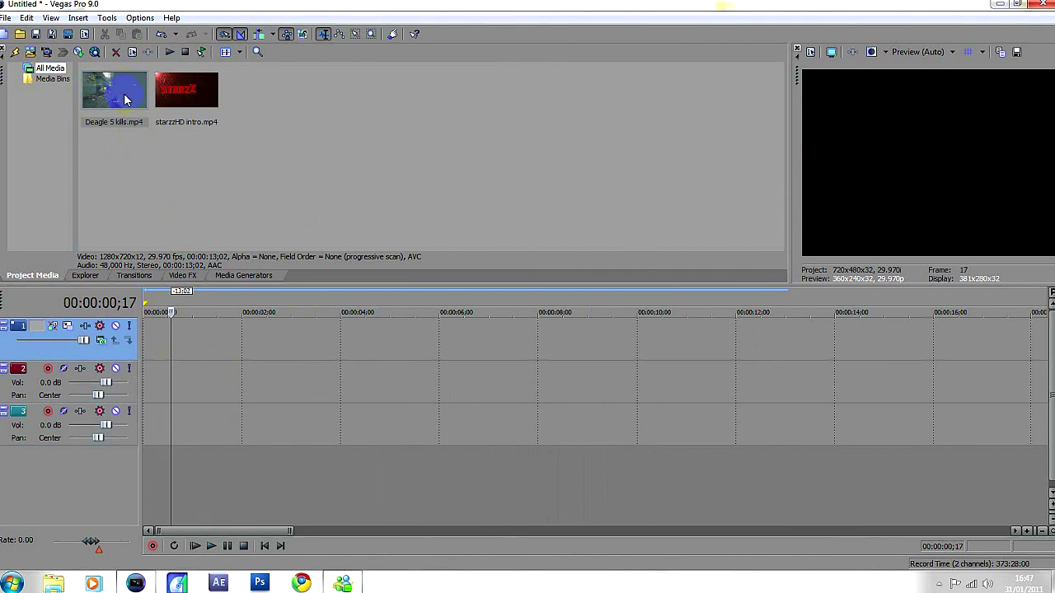
left_click_drag(103, 93, 149, 416)
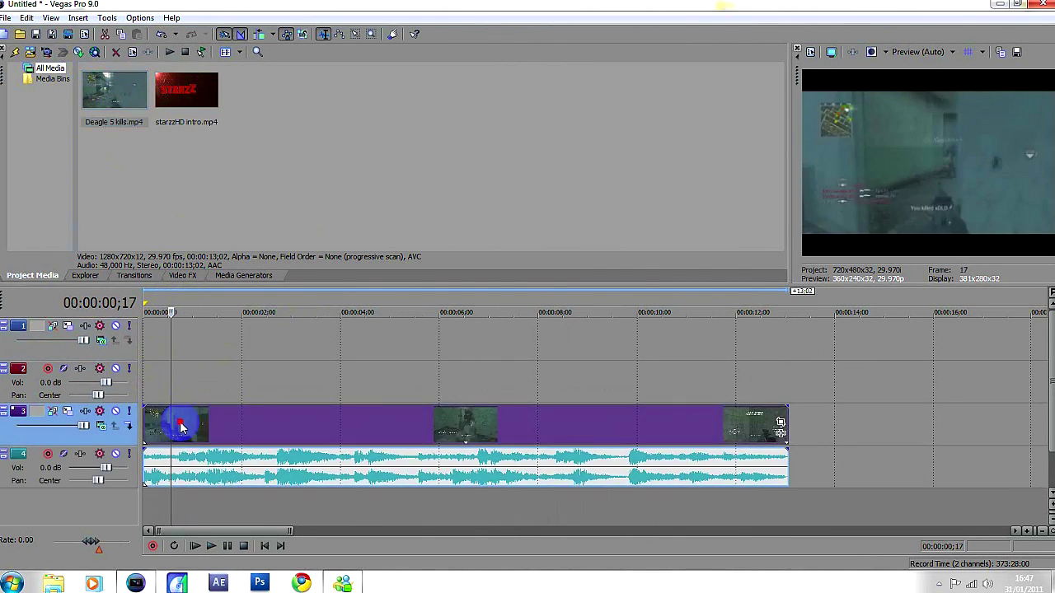
left_click(263, 428)
left_click(459, 439)
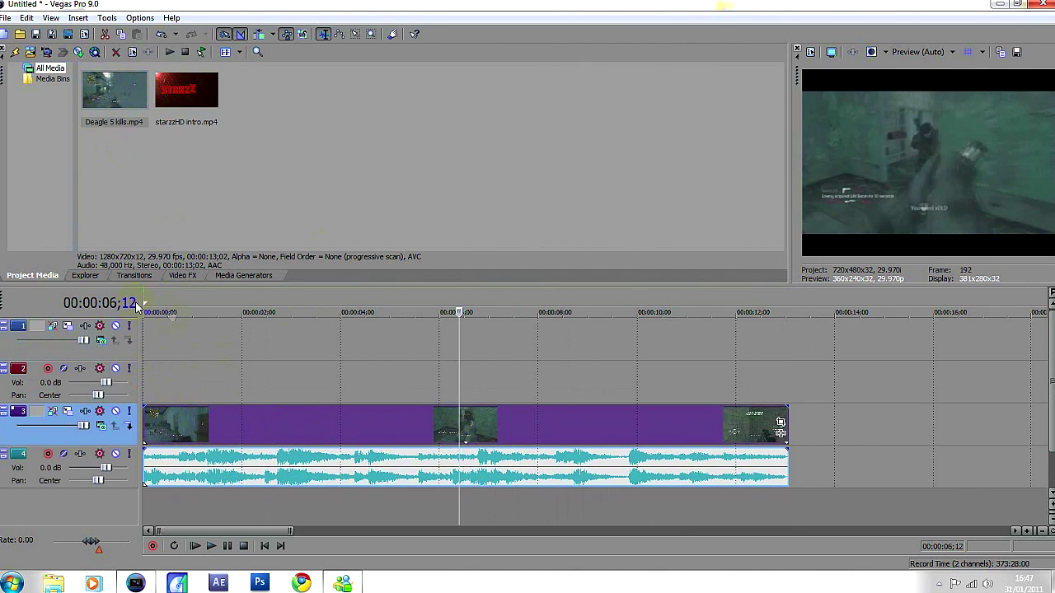
left_click(162, 346)
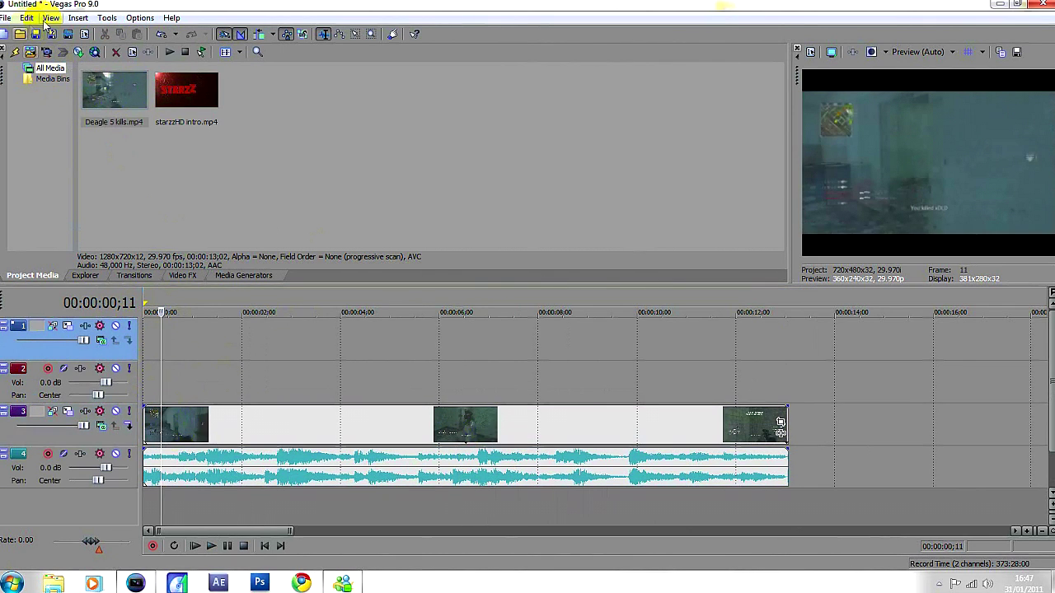
left_click(80, 18)
- Replace the Sample Text wording with 'Starzz HD'
left_click(128, 146)
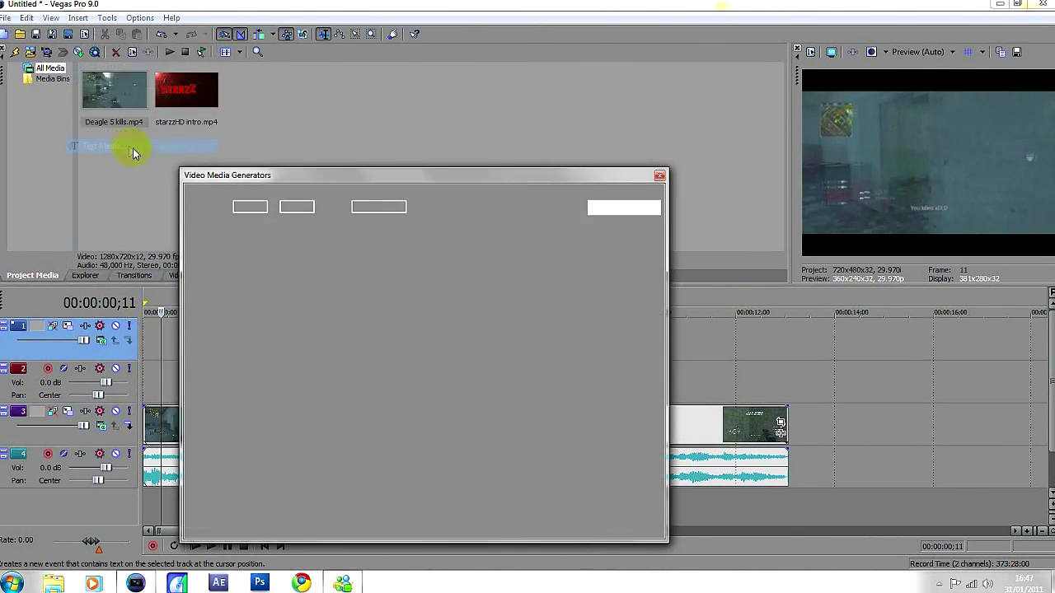
left_click_drag(462, 399, 279, 269)
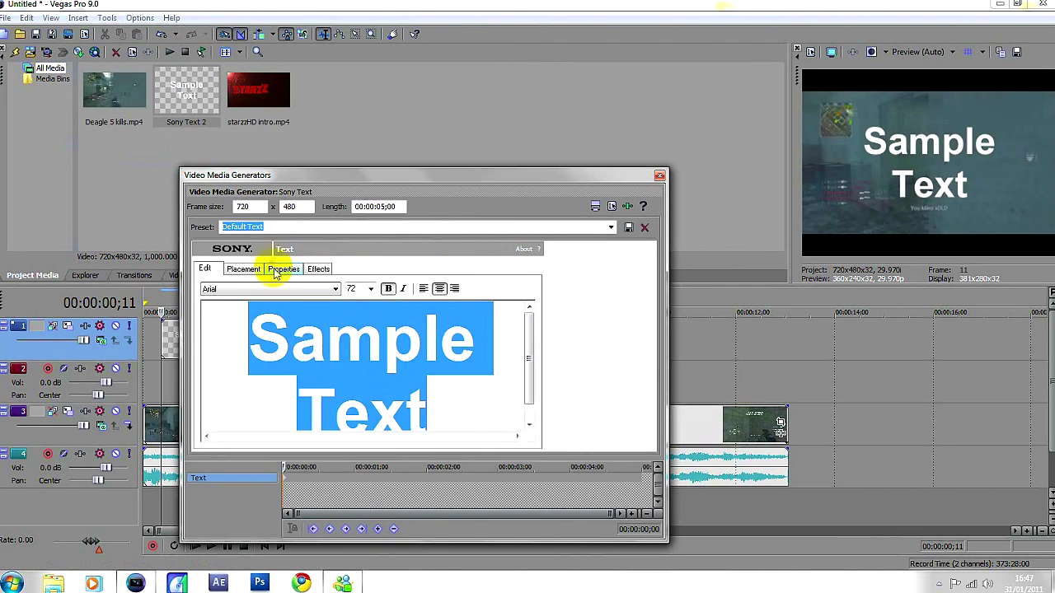
type("S")
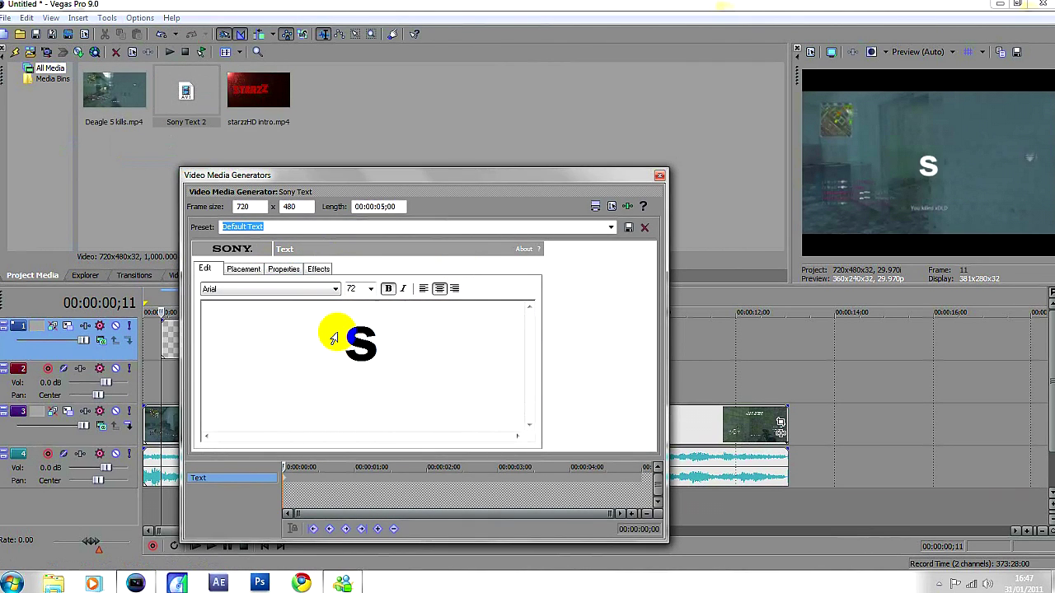
type("SD")
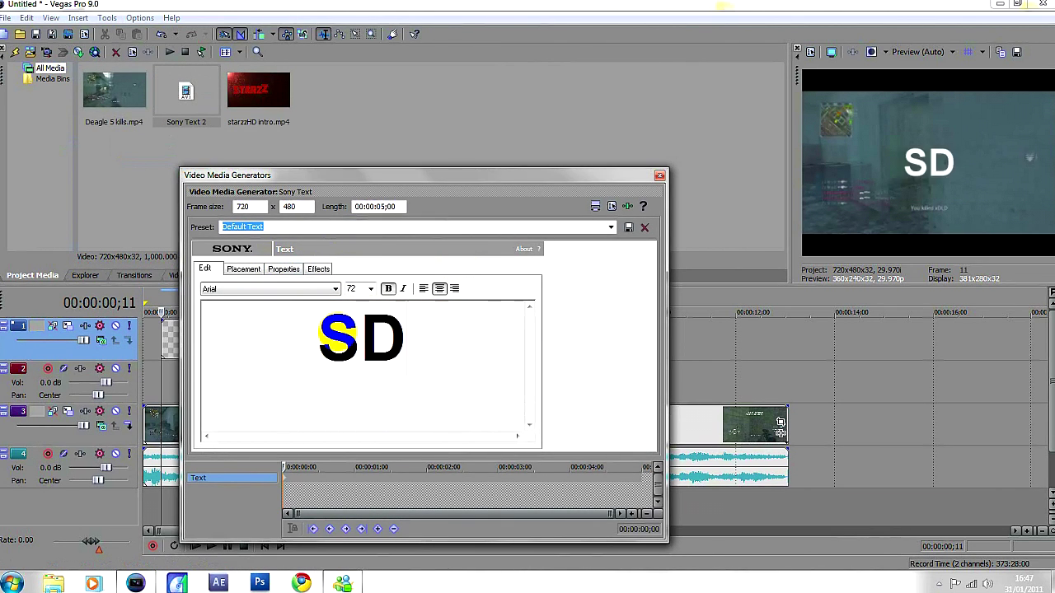
key("BackSpace")
type("tarzz H")
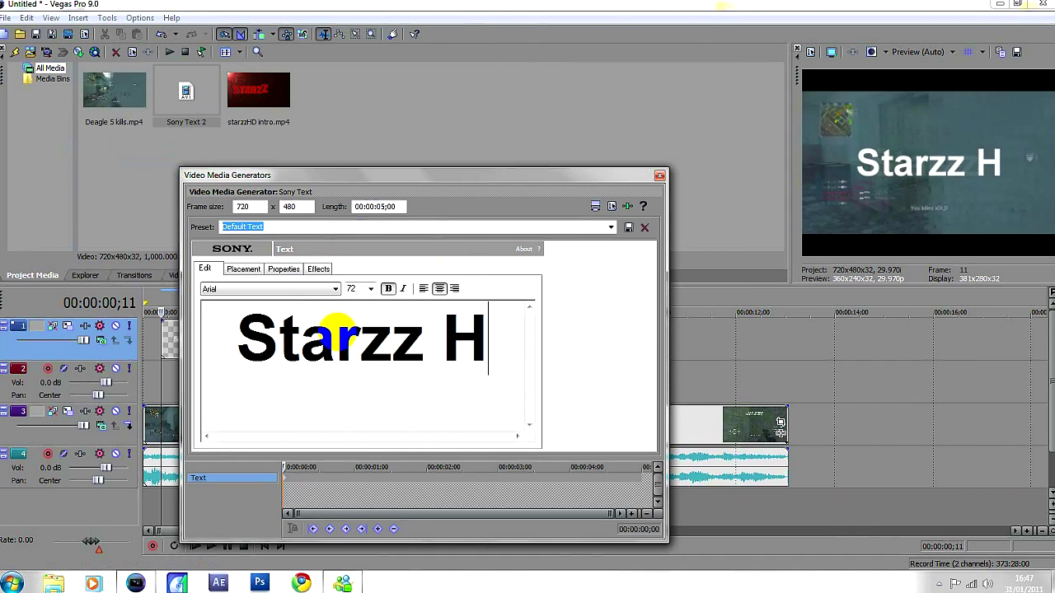
type("D")
- Set the Starzz HD text font to Bebas
key("ctrl+a")
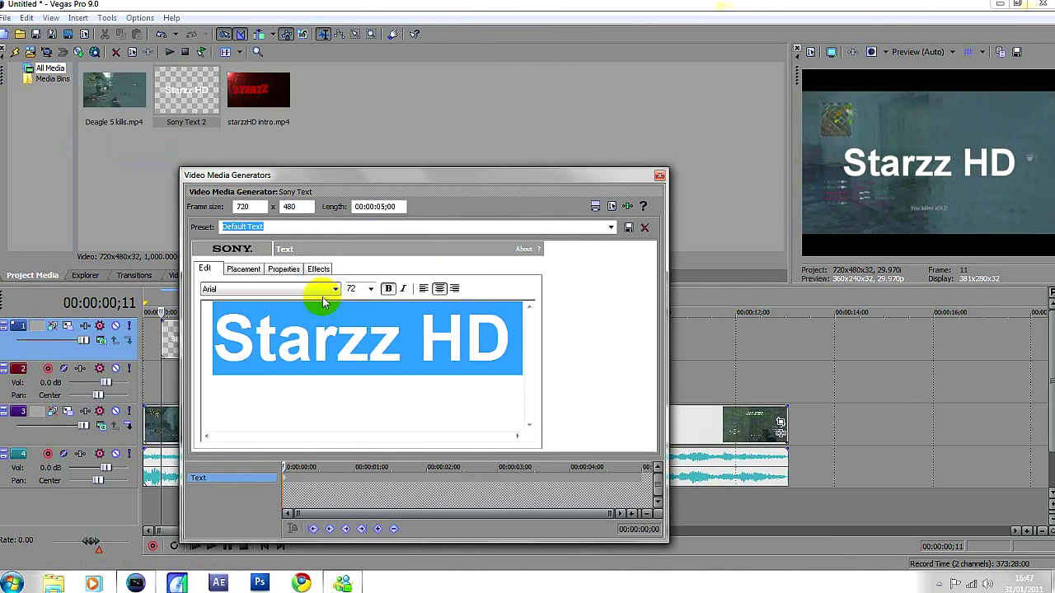
left_click(334, 288)
scroll(271, 483, "down", 2)
scroll(311, 359, "down", 4)
scroll(337, 340, "down", 9)
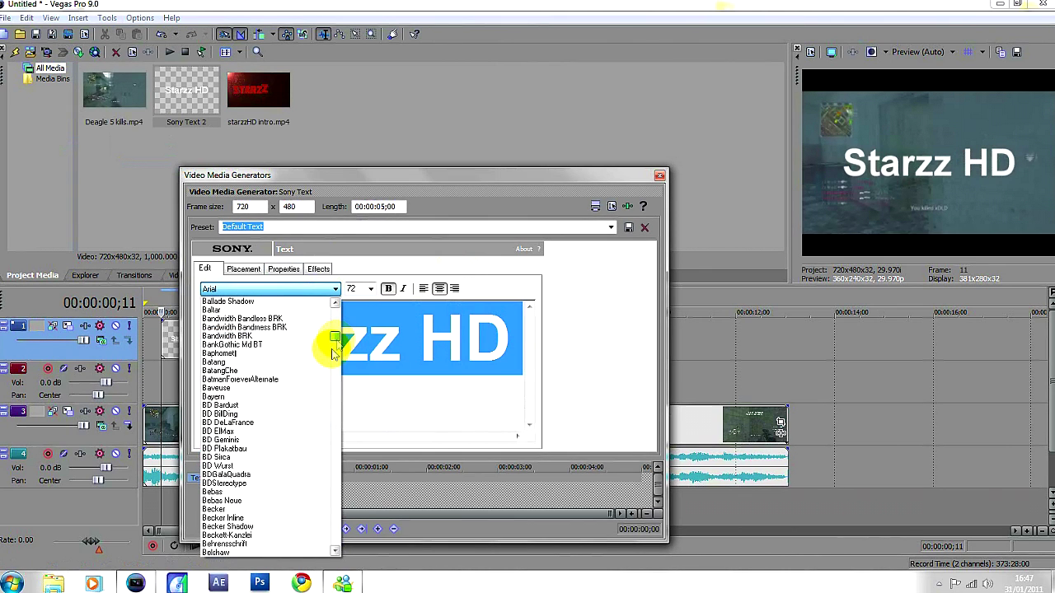
left_click(265, 481)
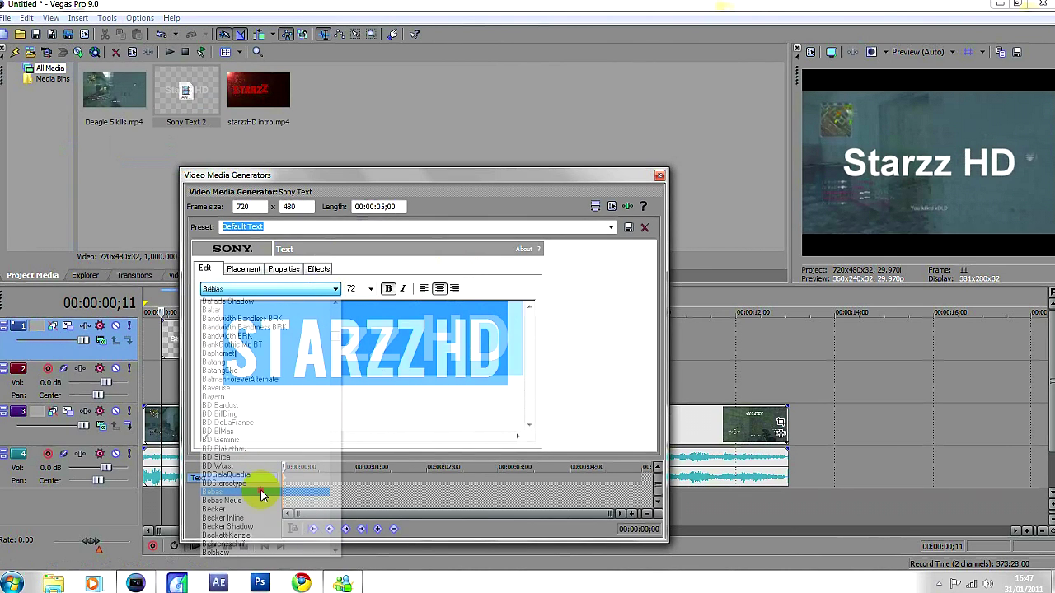
left_click(396, 350)
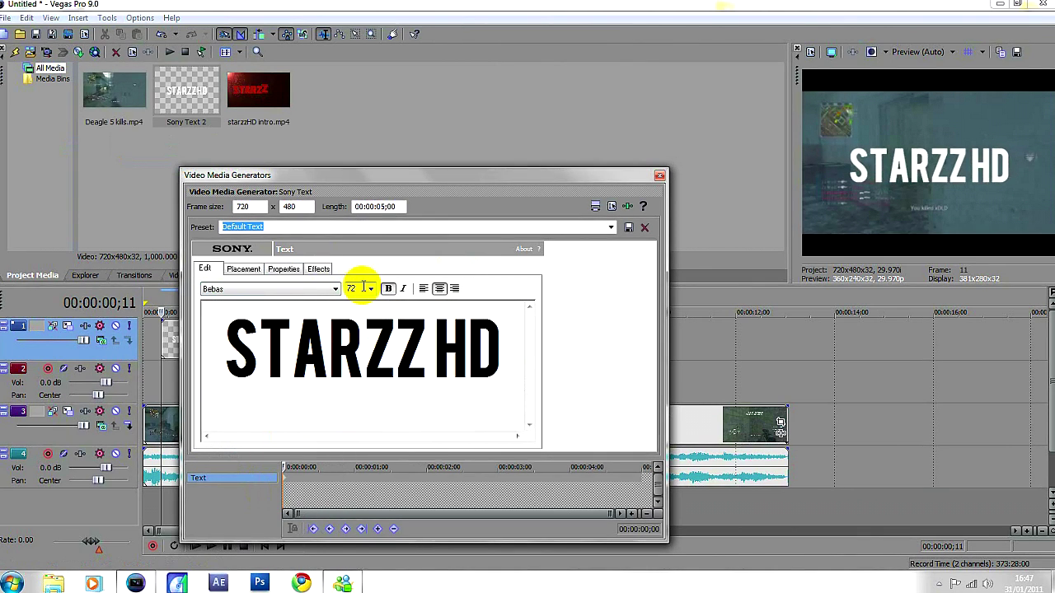
left_click(660, 178)
- Apply the Deform 'Compress Vertically' preset to the gameplay video event
left_click(463, 408)
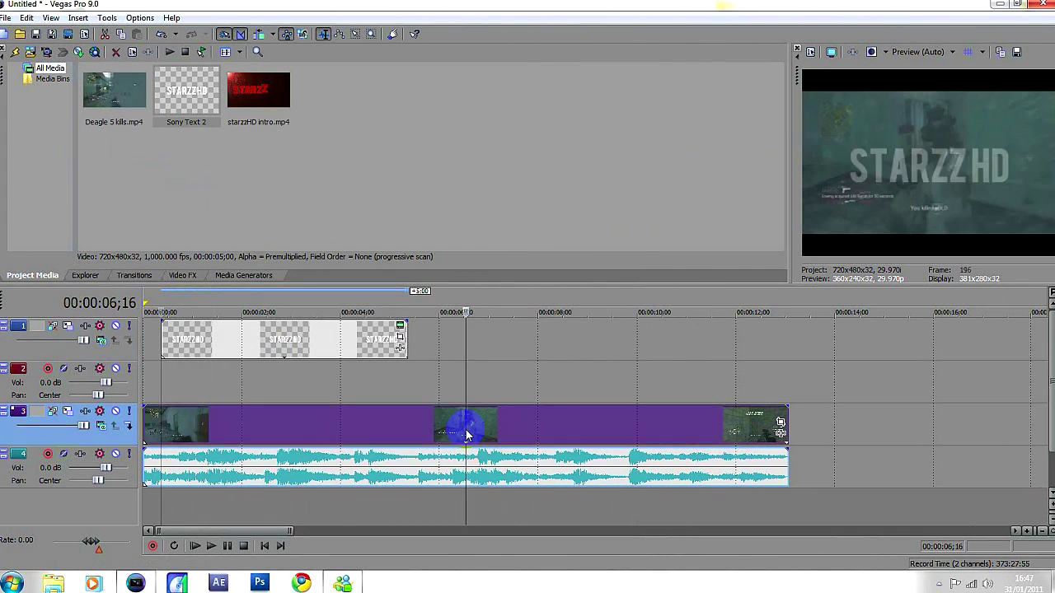
left_click(183, 275)
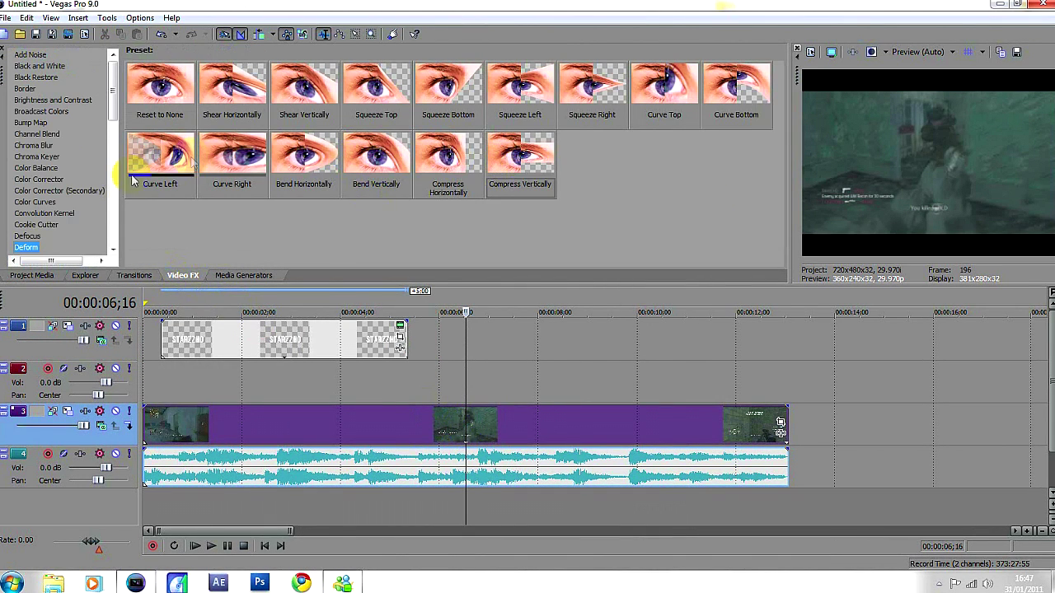
scroll(66, 208, "down", 2)
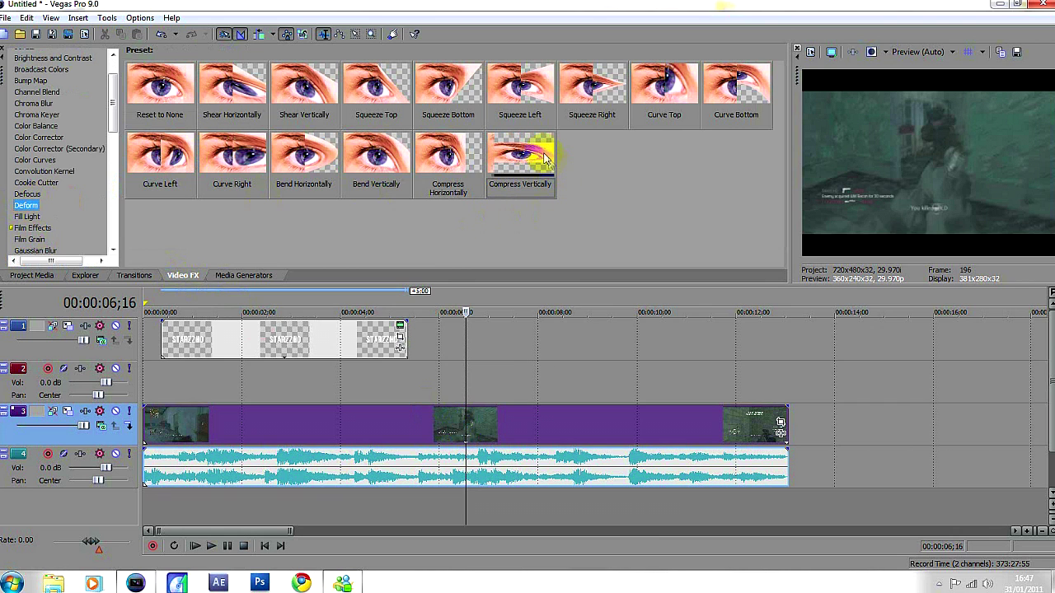
left_click_drag(530, 188, 510, 242)
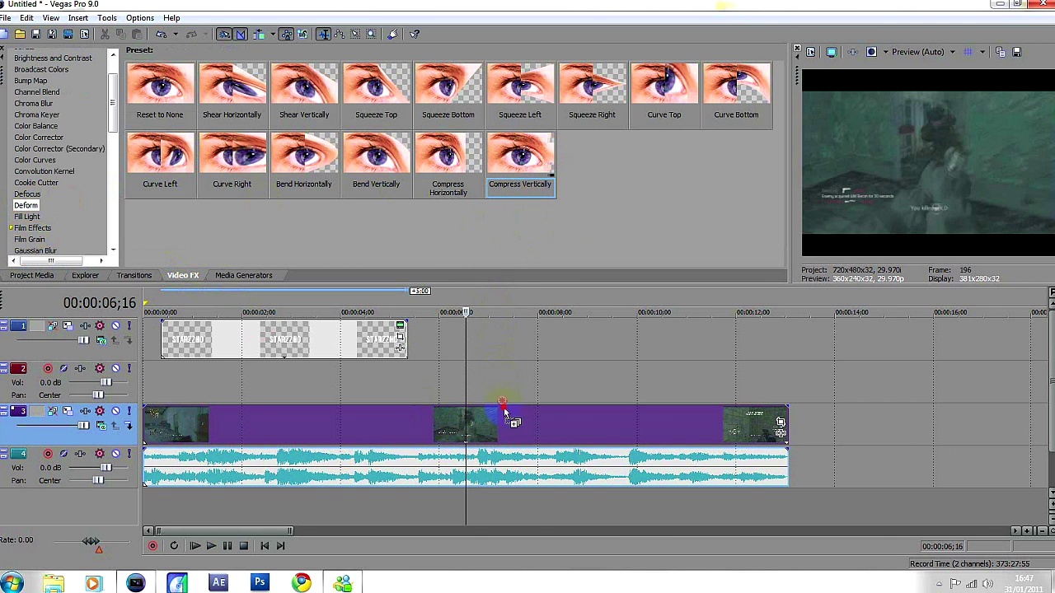
left_click_drag(505, 412, 507, 425)
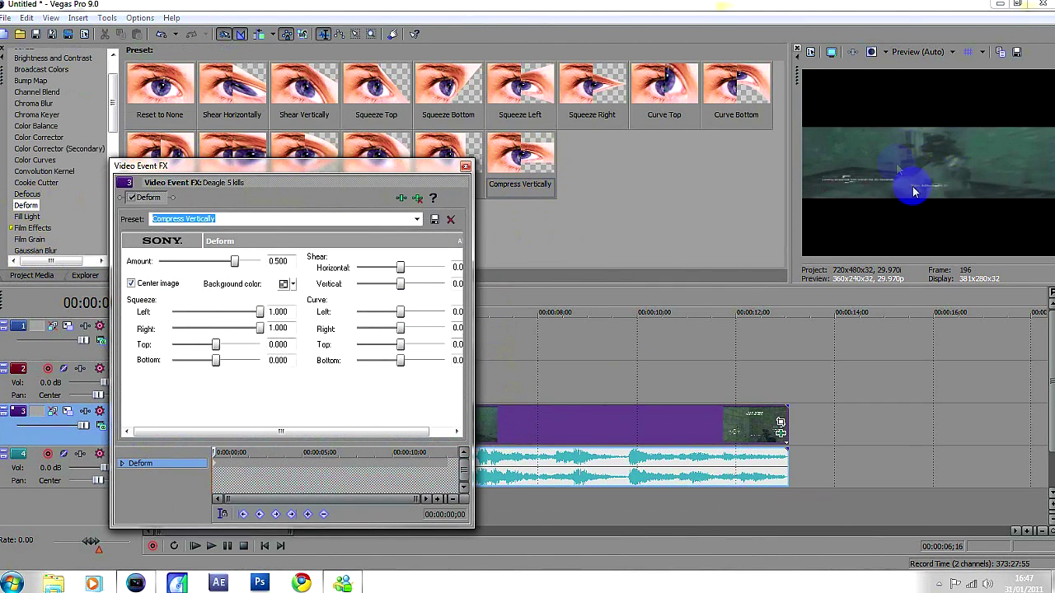
left_click(465, 166)
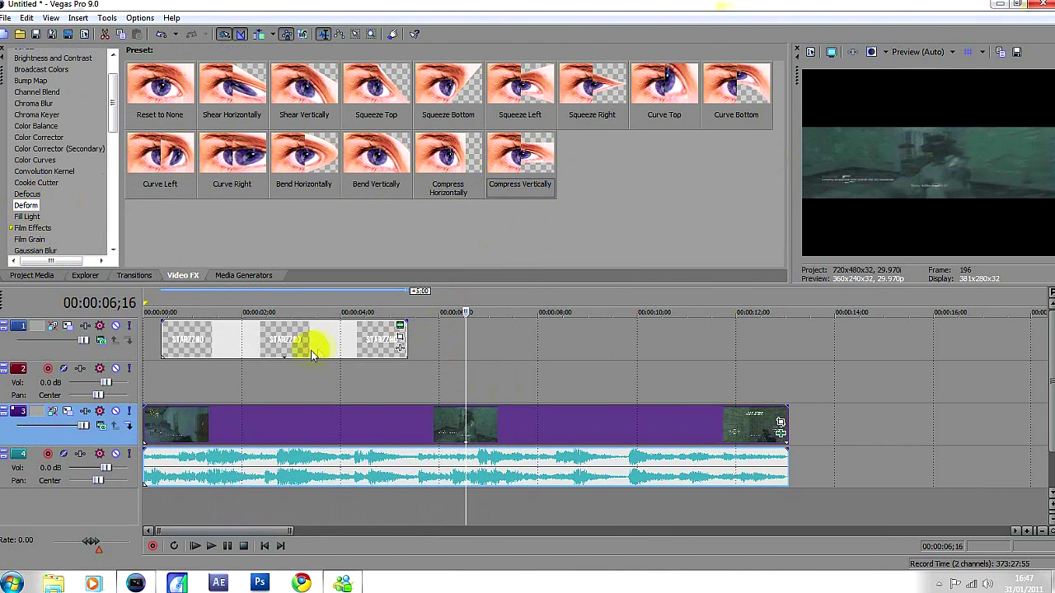
- Move the STARZZ HD text event to the start and stretch it across the whole clip
left_click_drag(311, 352, 263, 338)
mouse_move(383, 342)
left_mouse_down()
mouse_move(803, 350)
mouse_move(787, 346)
left_mouse_up()
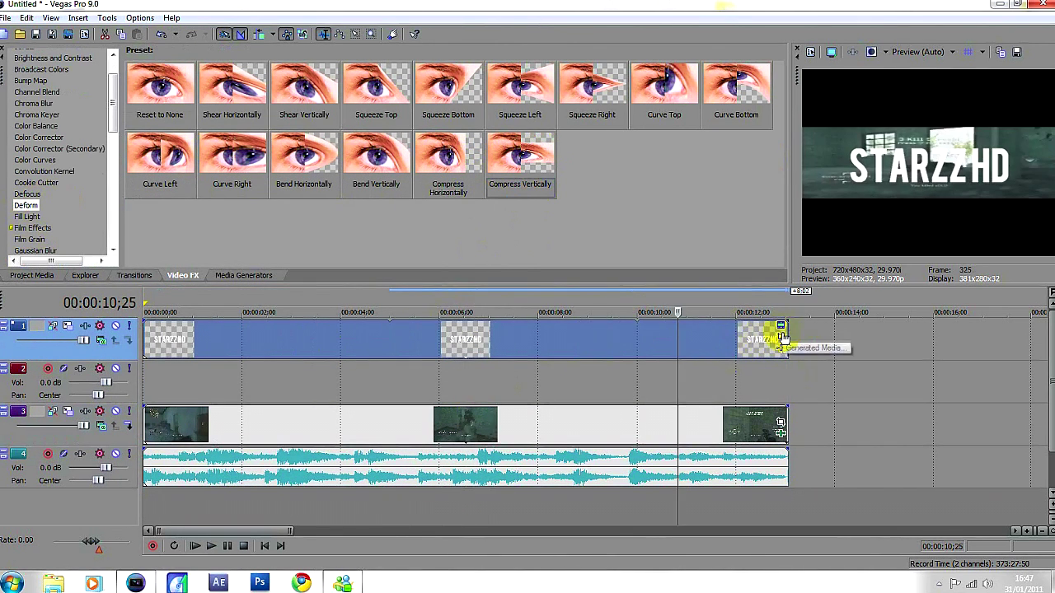
left_click(780, 328)
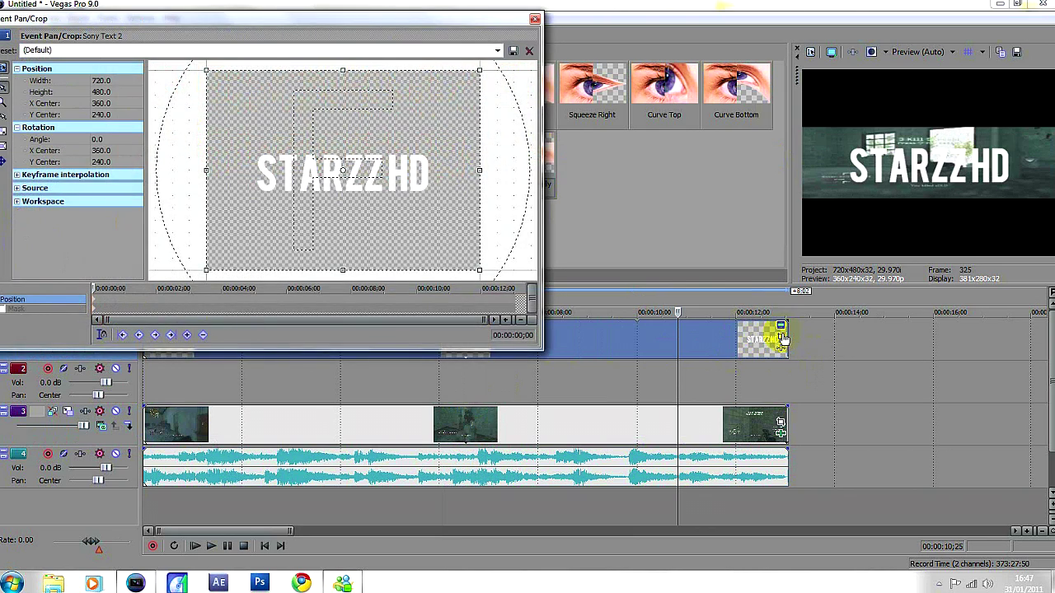
left_click(533, 18)
- Enlarge the STARZZ HD text to size 108 and nudge it slightly upward
left_click(780, 328)
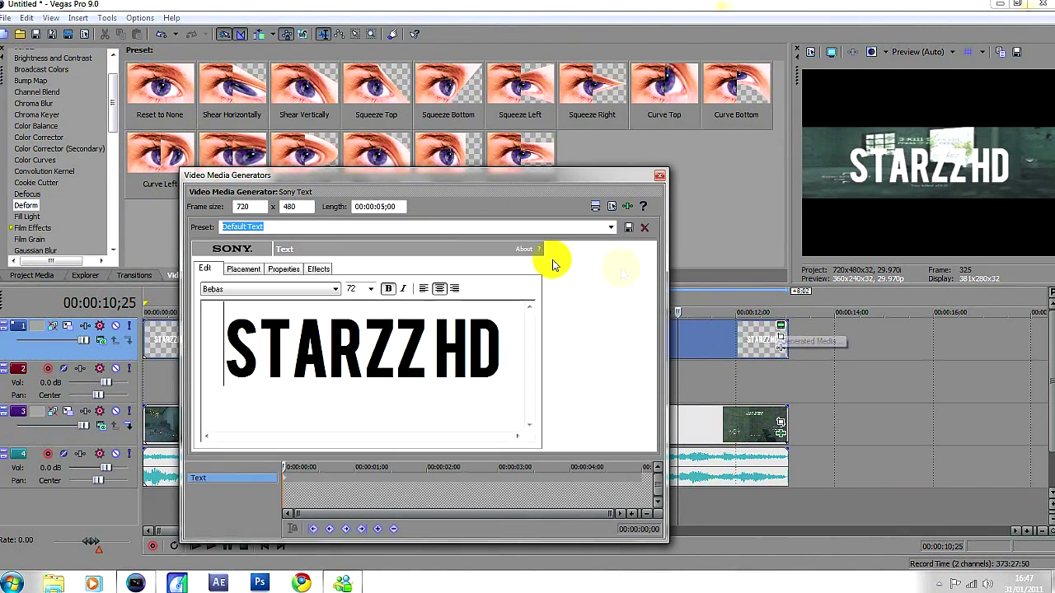
scroll(363, 287, "down", 1)
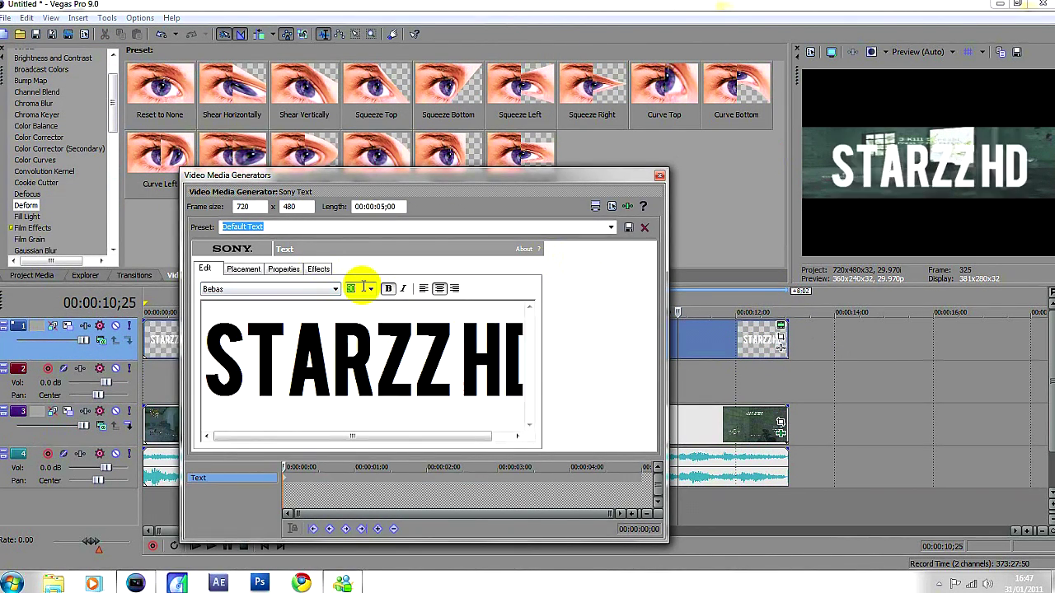
scroll(363, 286, "down", 1)
scroll(363, 287, "down", 1)
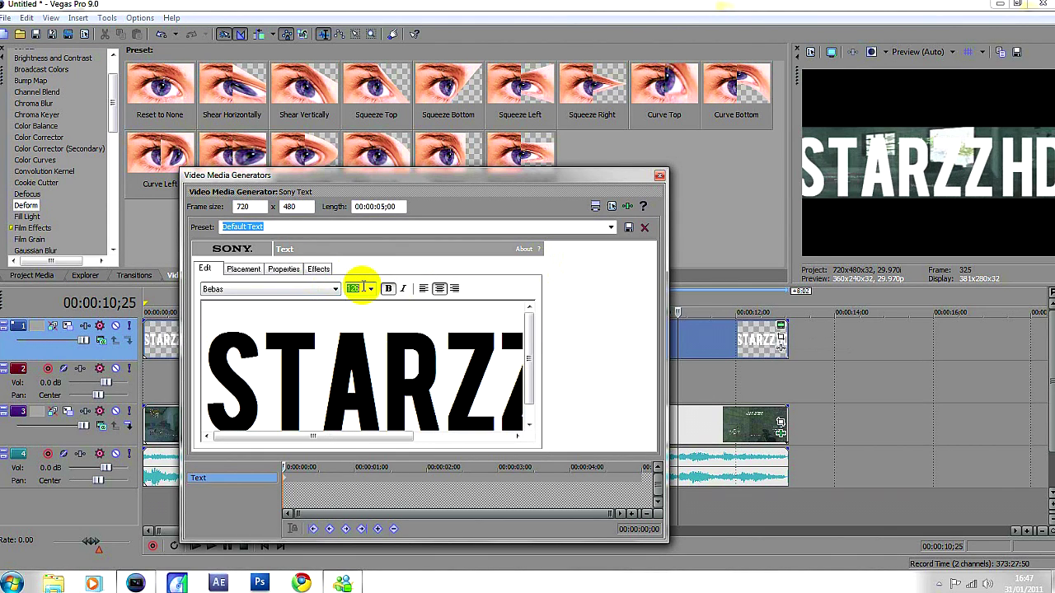
scroll(363, 287, "up", 1)
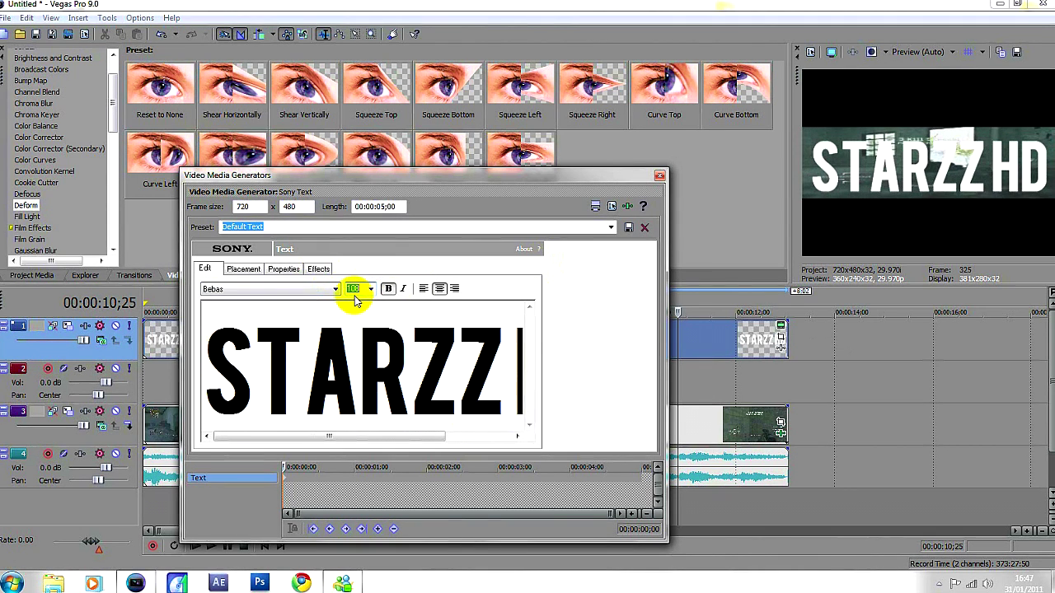
left_click(243, 269)
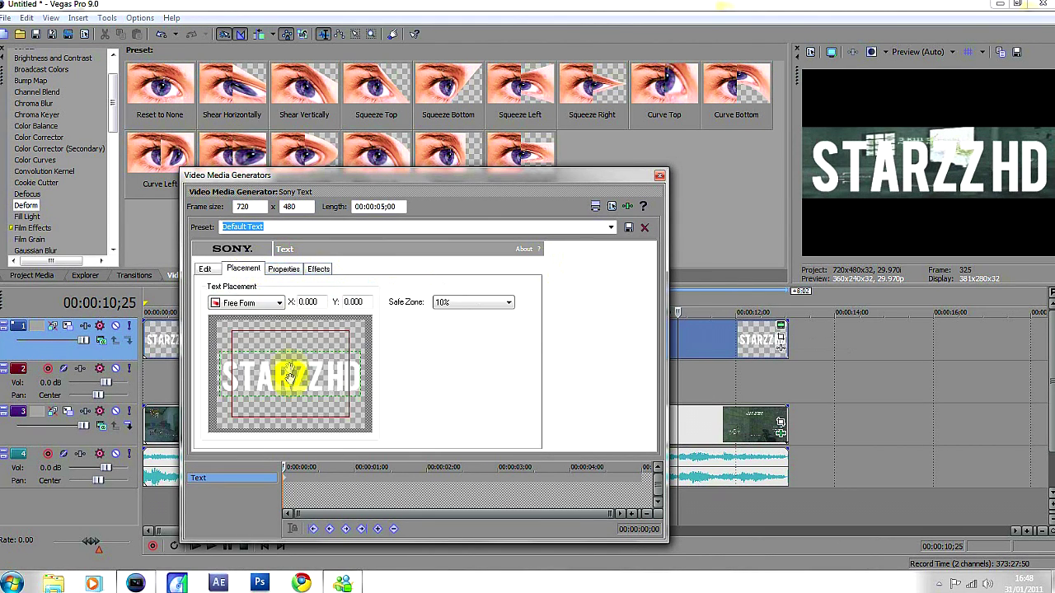
left_click_drag(288, 377, 289, 375)
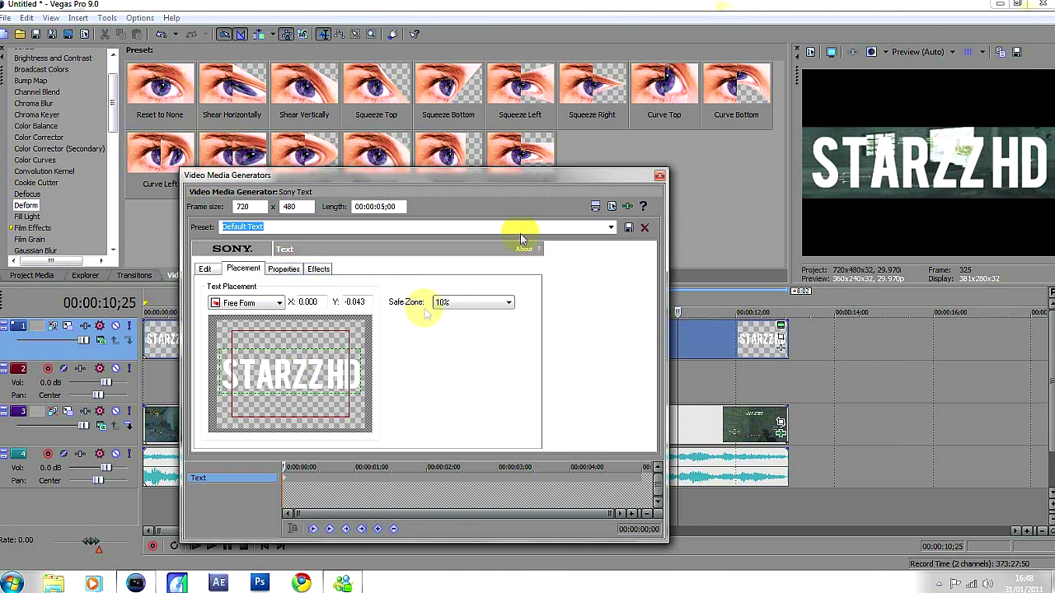
- Set background alpha to 255 and text alpha to 0 for see-through letters on black
left_click(283, 269)
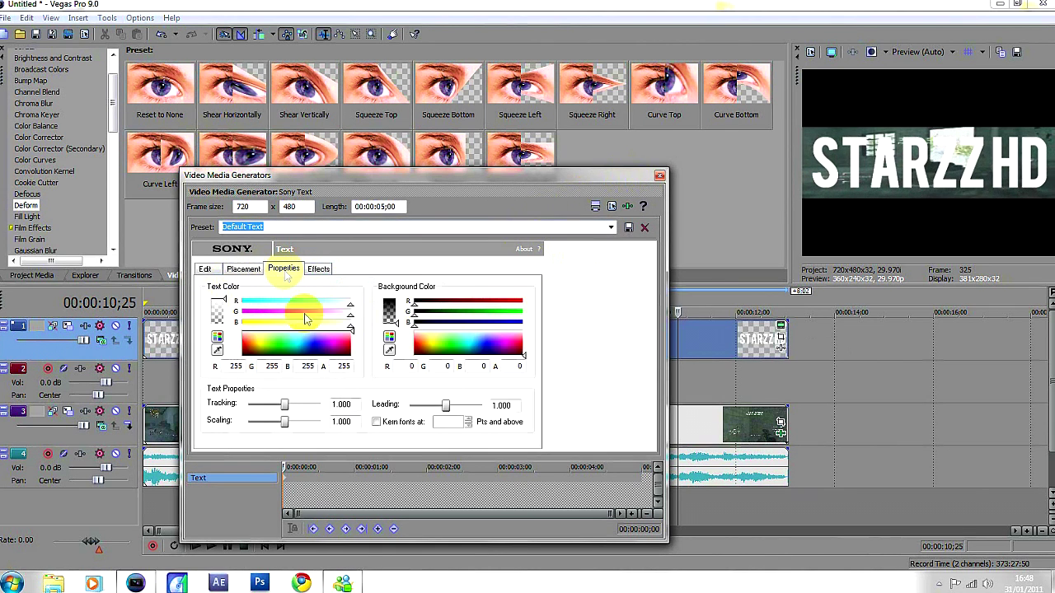
left_click_drag(395, 325, 394, 290)
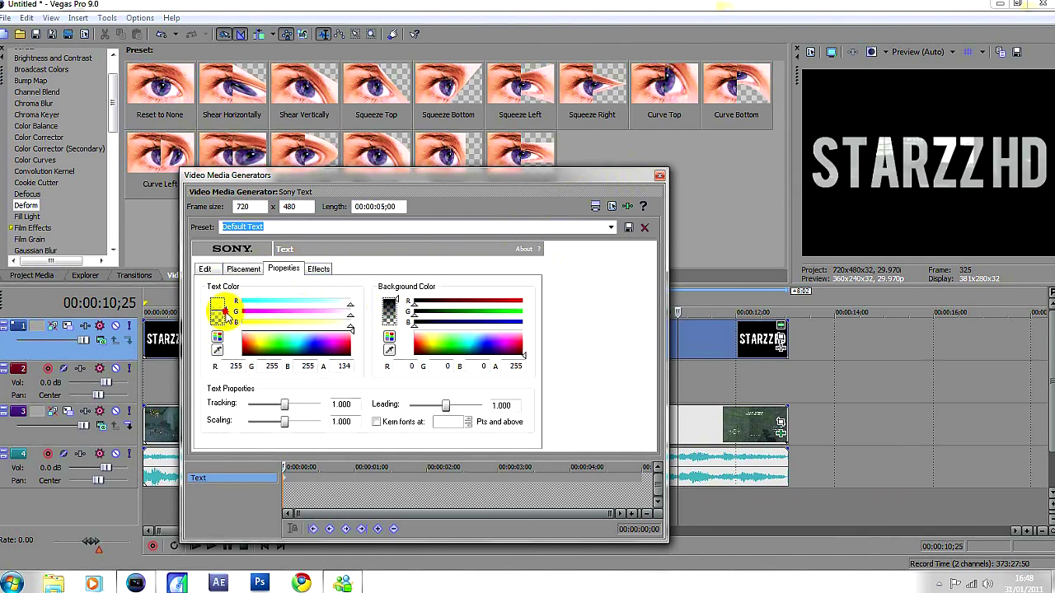
left_click_drag(225, 310, 231, 342)
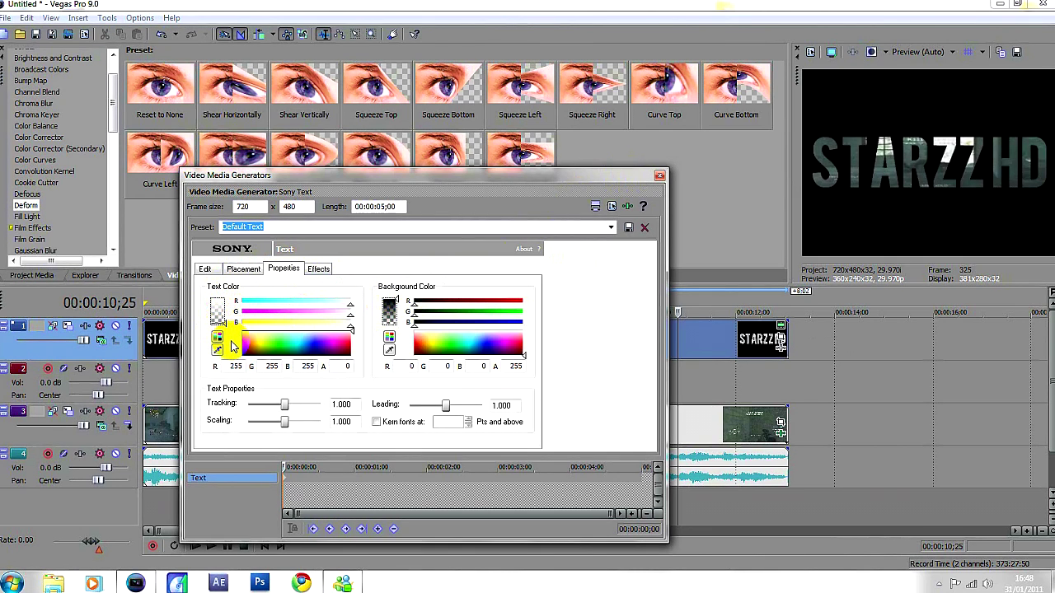
left_click(658, 178)
- Play the see-through title from the start, then delete the gameplay and title events
left_click(148, 510)
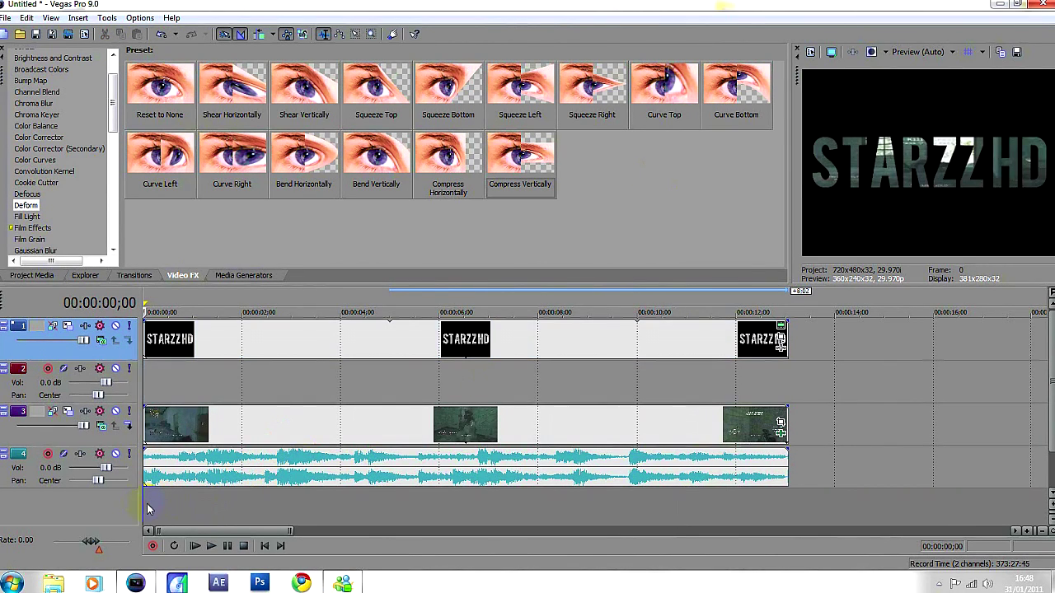
key("space")
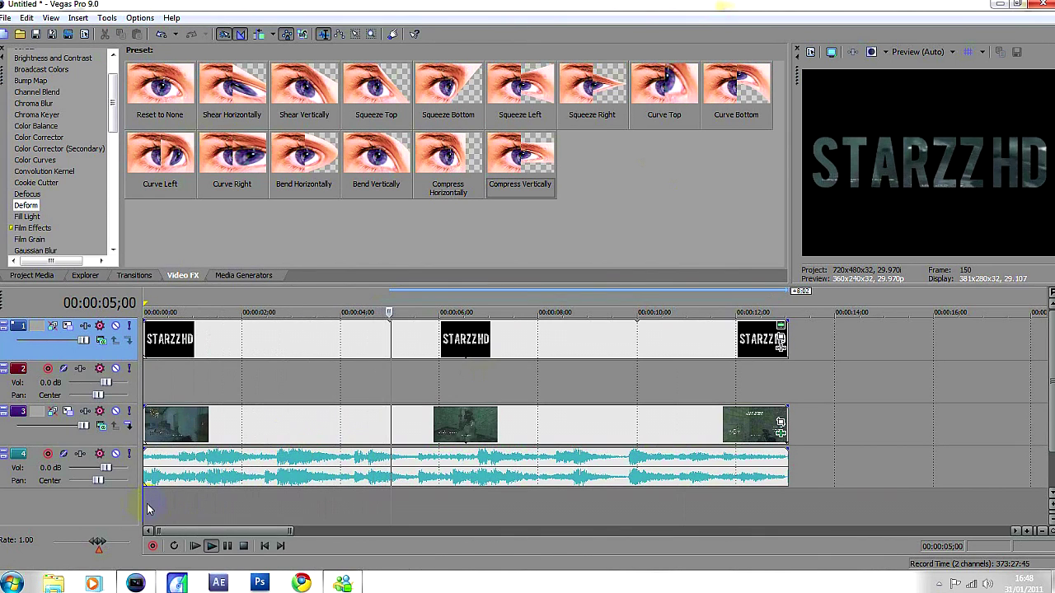
left_click(418, 462)
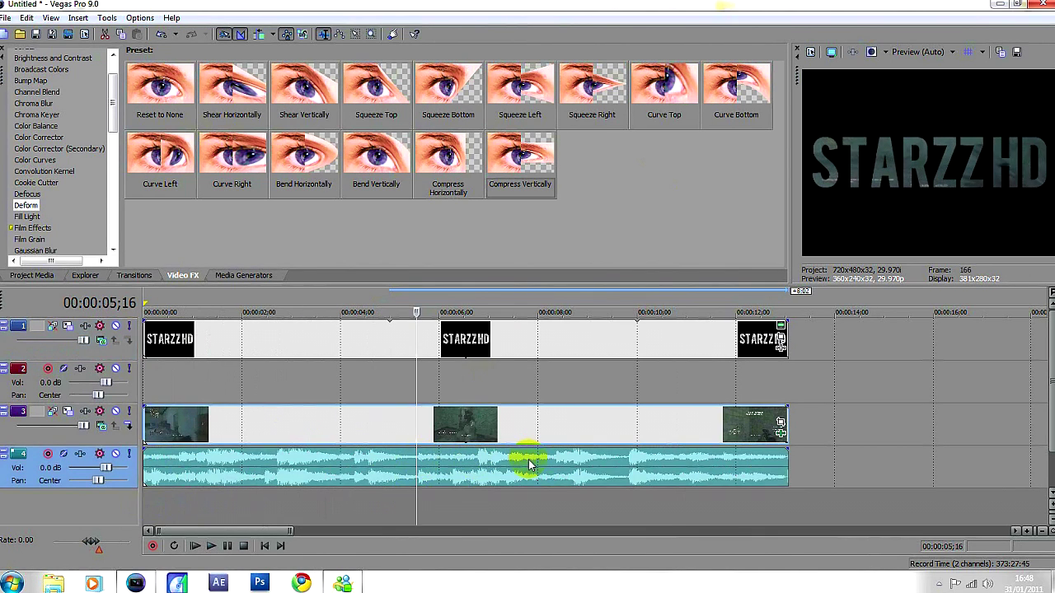
key("Delete")
left_click(530, 337)
key("Delete")
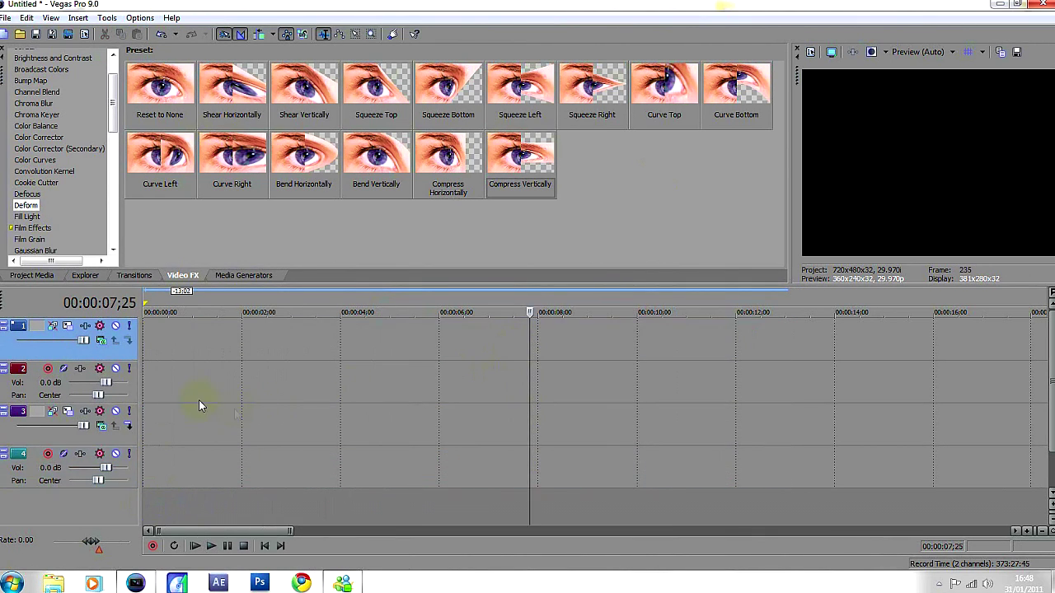
- Place starzzHD intro.mp4 at the timeline start on tracks 1–2 and zoom out
left_click(238, 275)
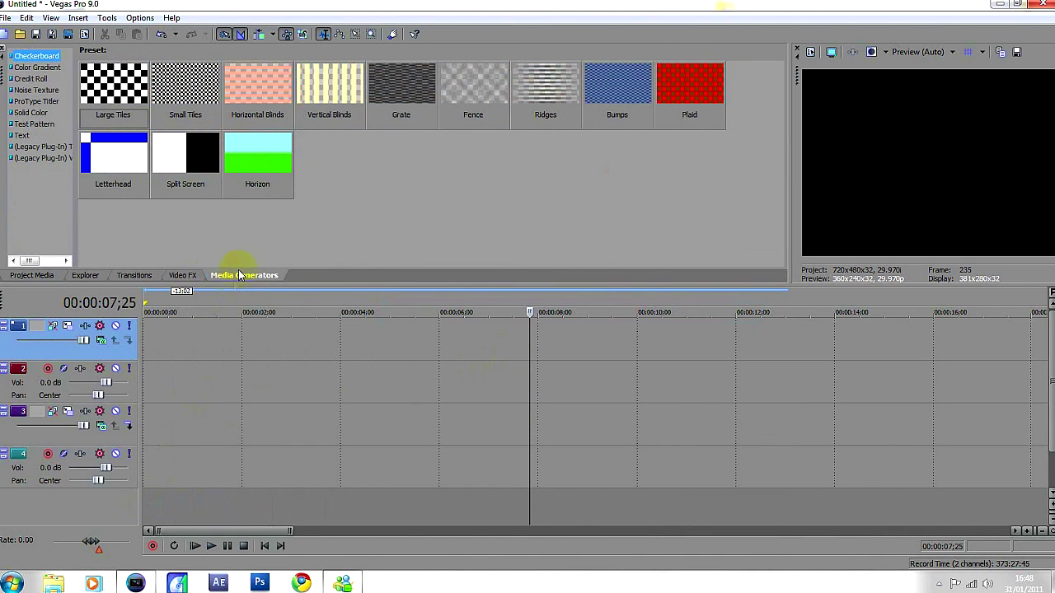
left_click(31, 276)
left_click(158, 190)
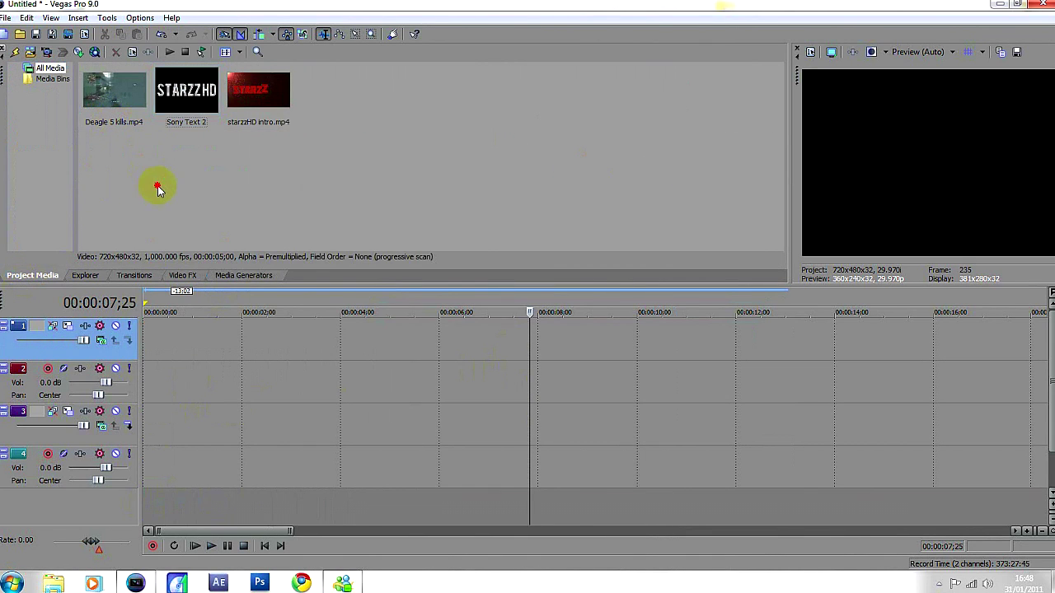
mouse_move(121, 107)
left_mouse_down()
mouse_move(175, 425)
mouse_move(148, 379)
mouse_move(158, 350)
left_mouse_up()
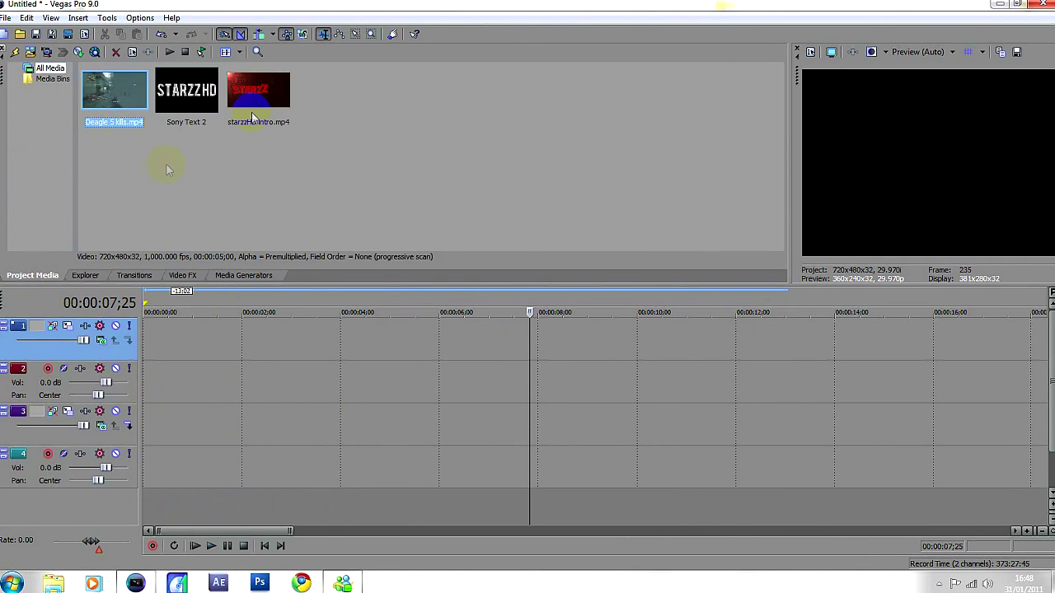
left_click_drag(253, 118, 200, 348)
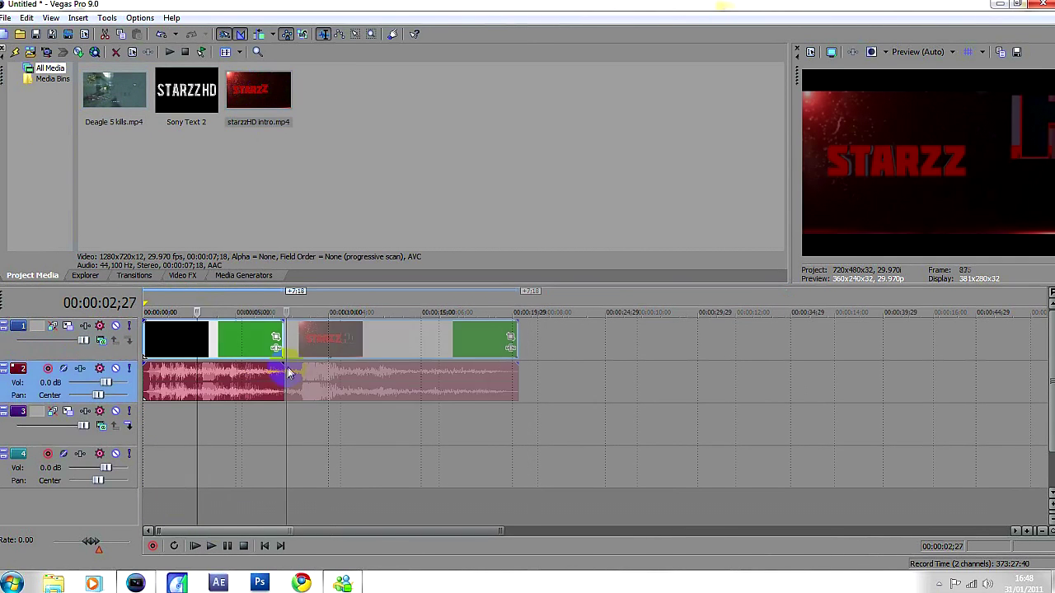
scroll(288, 374, "down", 3)
scroll(234, 399, "down", 2)
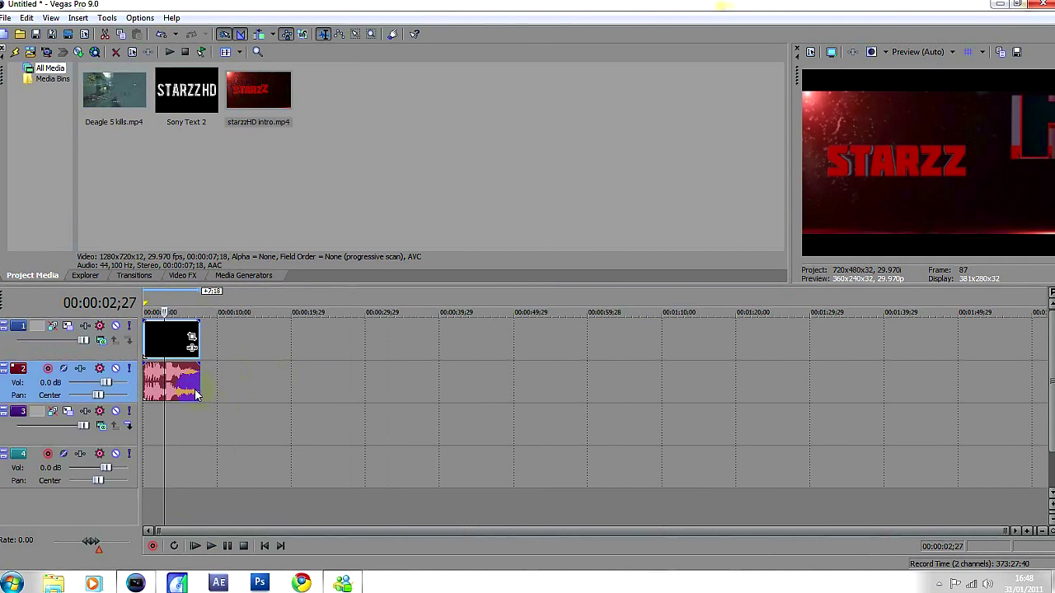
left_click(222, 198)
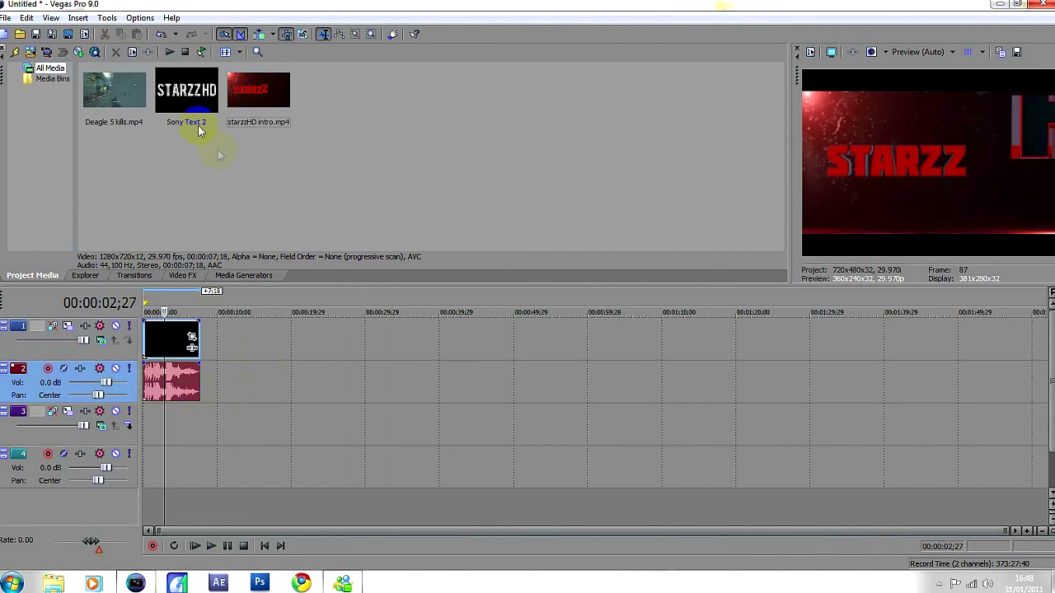
- Place Deagle 5 kills.mp4 on tracks 3–4 directly after the intro
mouse_move(122, 100)
left_mouse_down()
mouse_move(202, 429)
mouse_move(258, 429)
left_mouse_up()
left_click(172, 428)
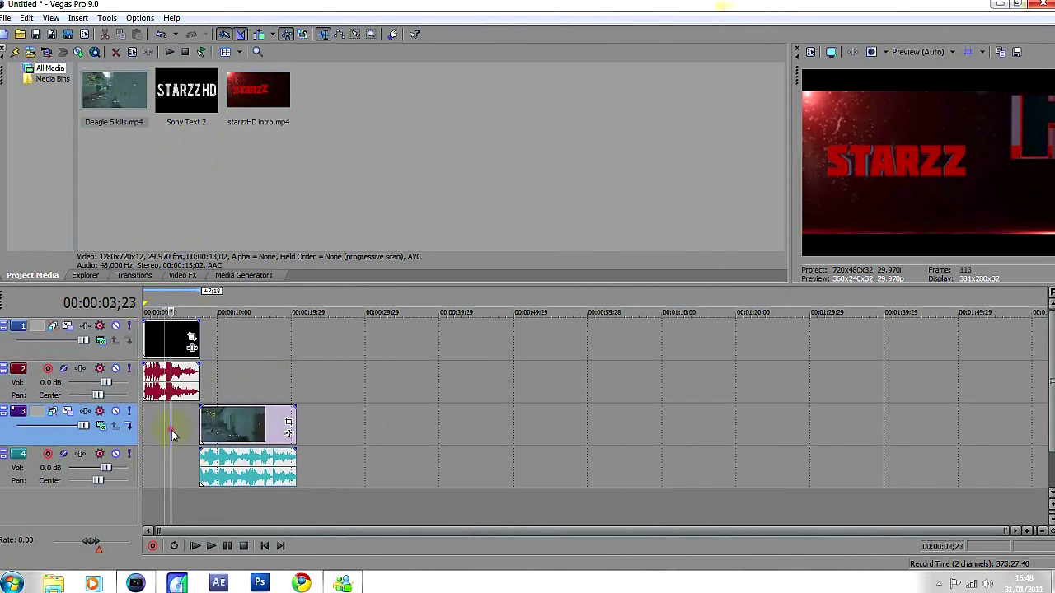
left_click(239, 428)
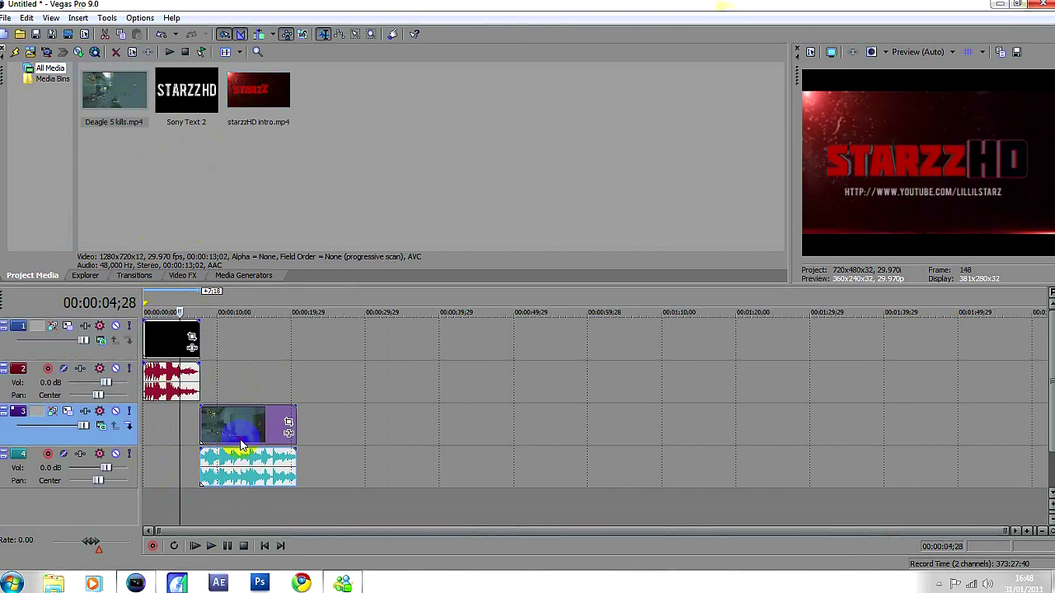
- Set the playhead in the gameplay footage where the narration should begin
left_click(195, 384)
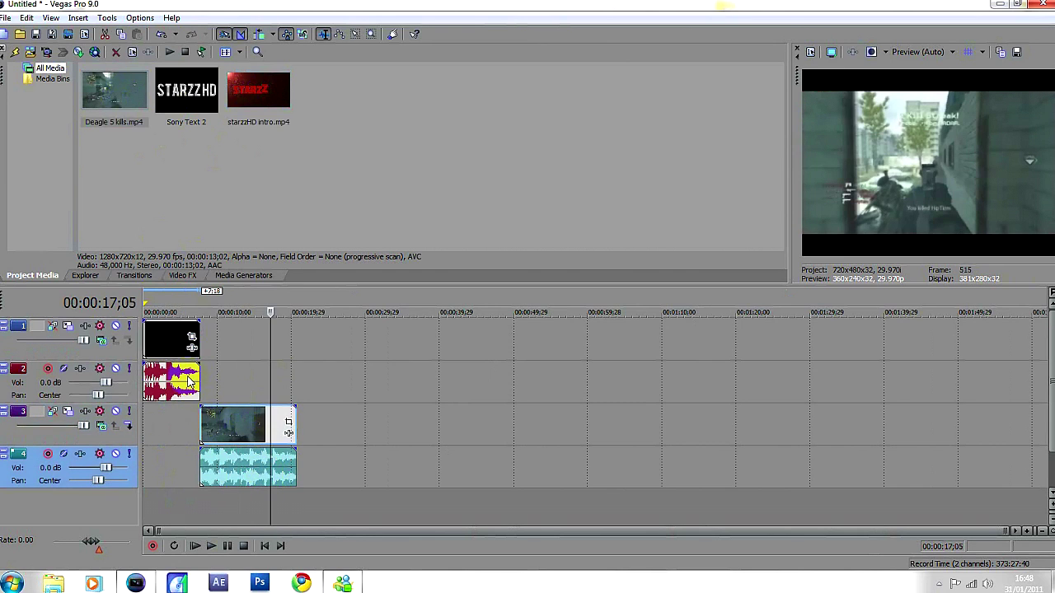
left_click(223, 437)
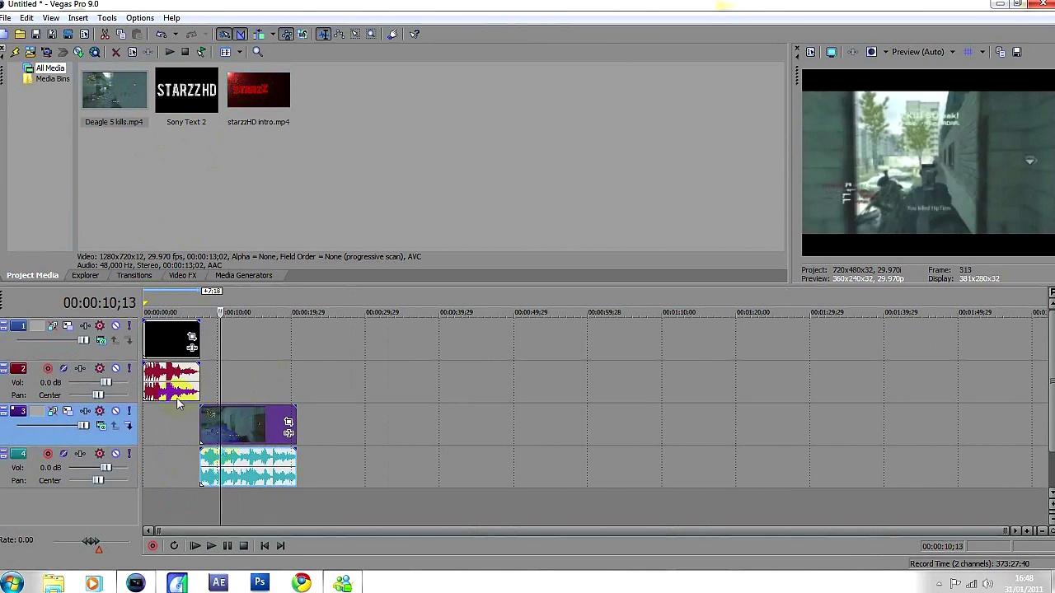
left_click(238, 461)
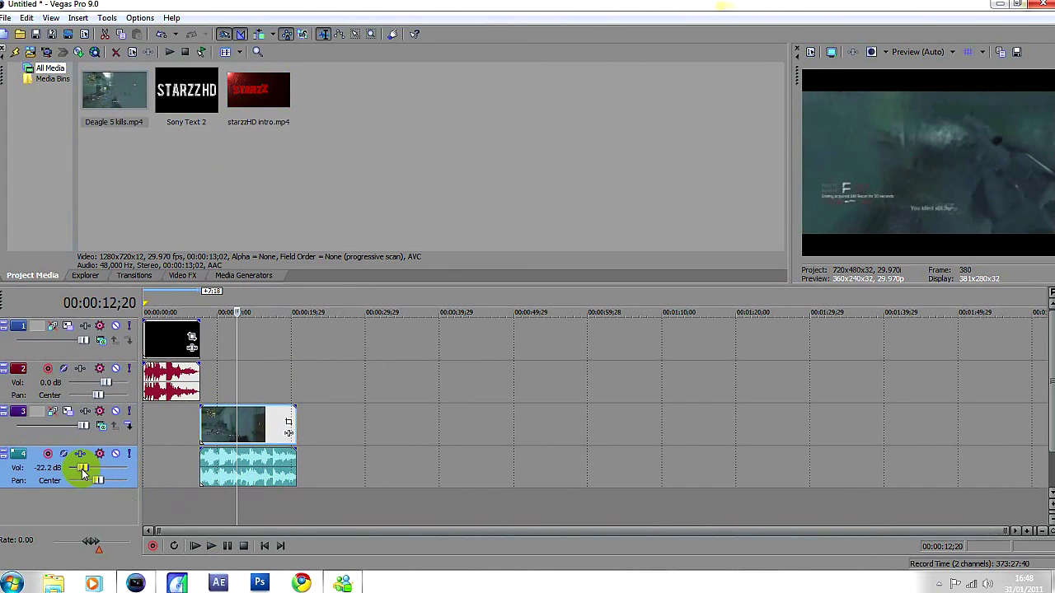
left_click(191, 503)
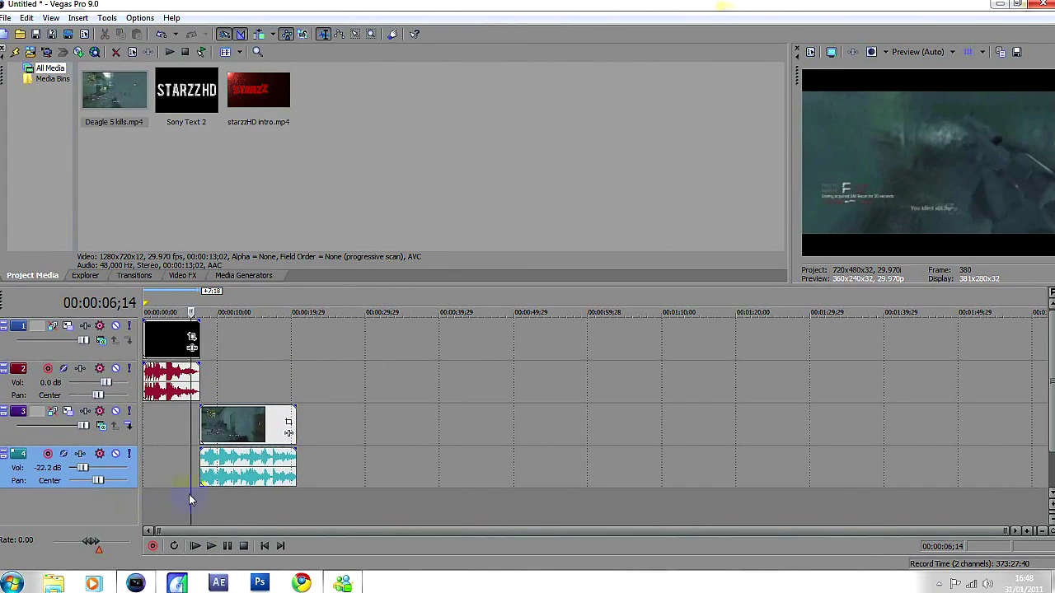
- Record a narration take (Track 5 - 2.wav) onto new track 5 and close the summary
left_click(154, 546)
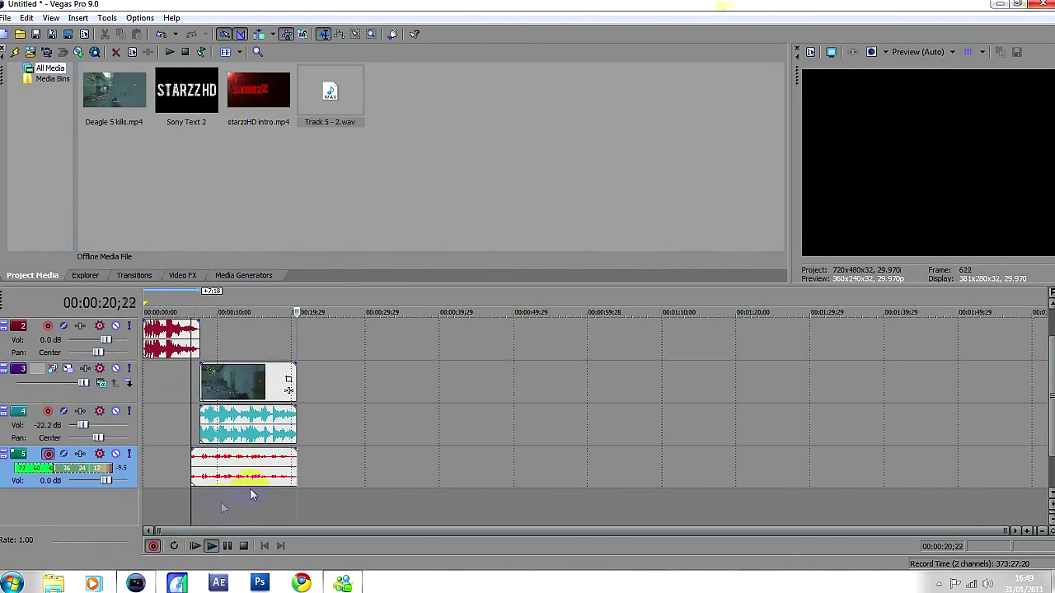
key("space")
left_click(605, 285)
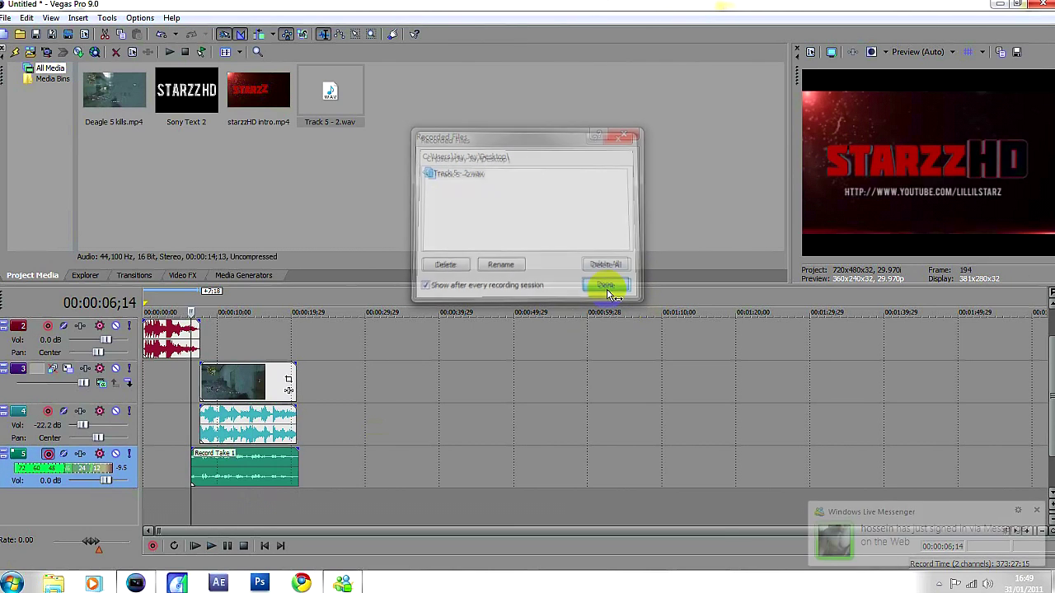
left_click(261, 474)
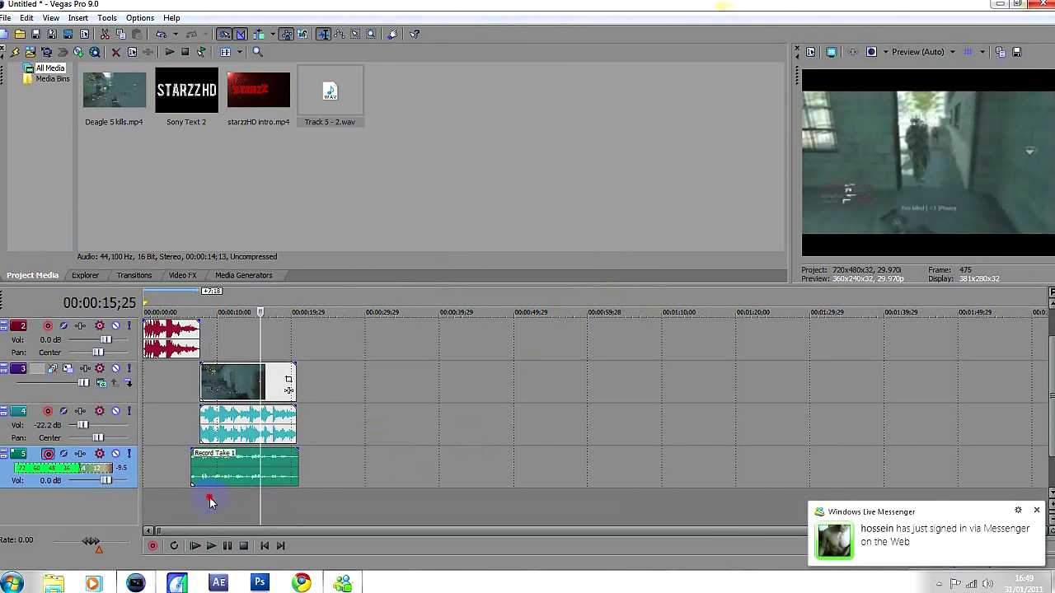
- Play back the narration over the gameplay from about eight seconds
left_click(207, 497)
left_click(205, 506)
key("space")
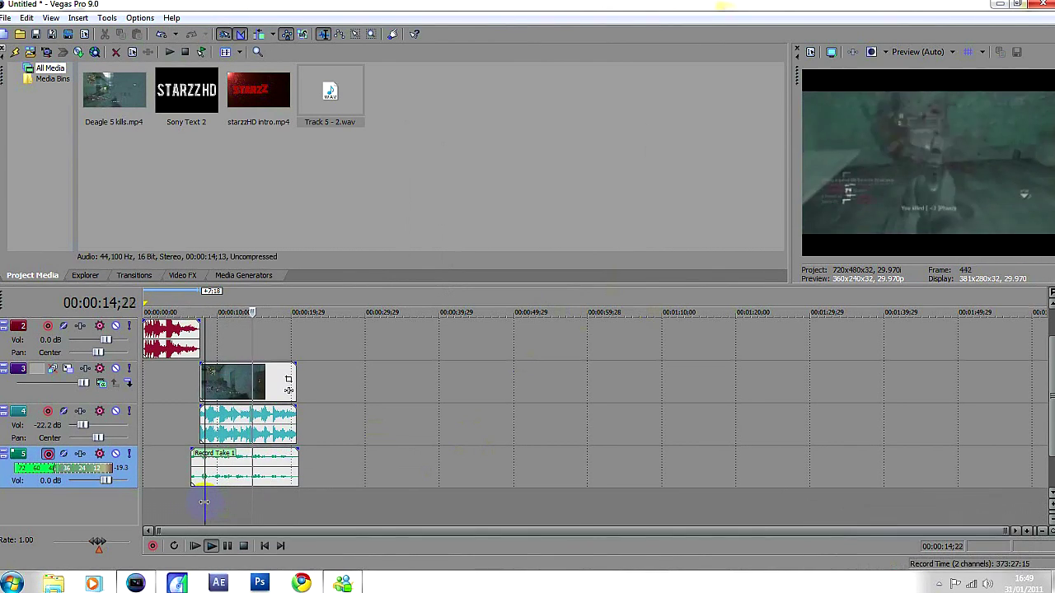
left_click(242, 476)
- Select Record Take 1 and the other events and delete them
left_click(279, 470)
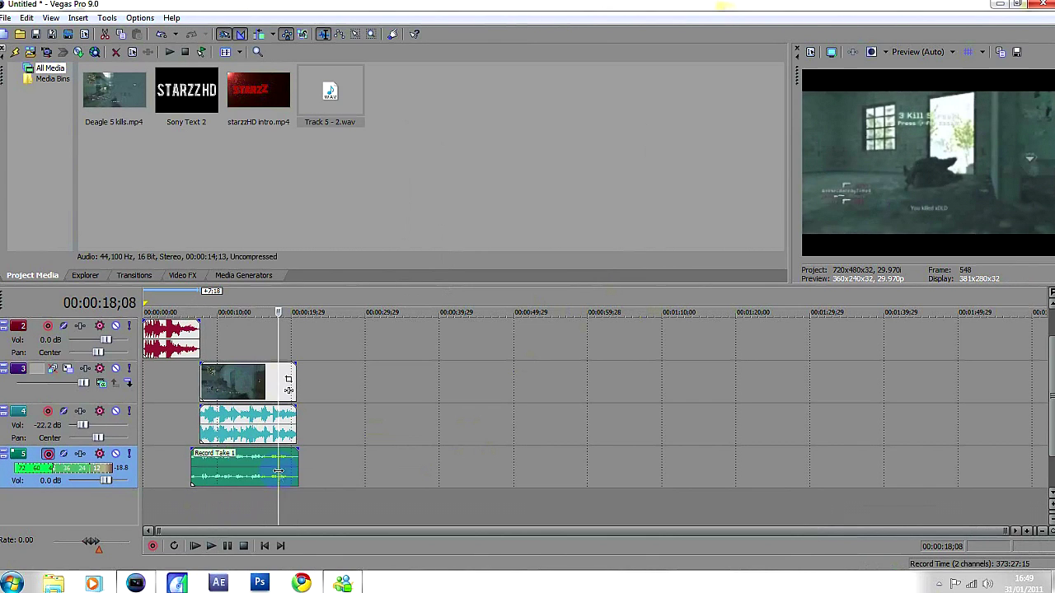
left_click(253, 424, "ctrl")
key("Delete")
- Delete the leftover events and clear the time selection on the empty timeline
left_click(181, 340)
key("Delete")
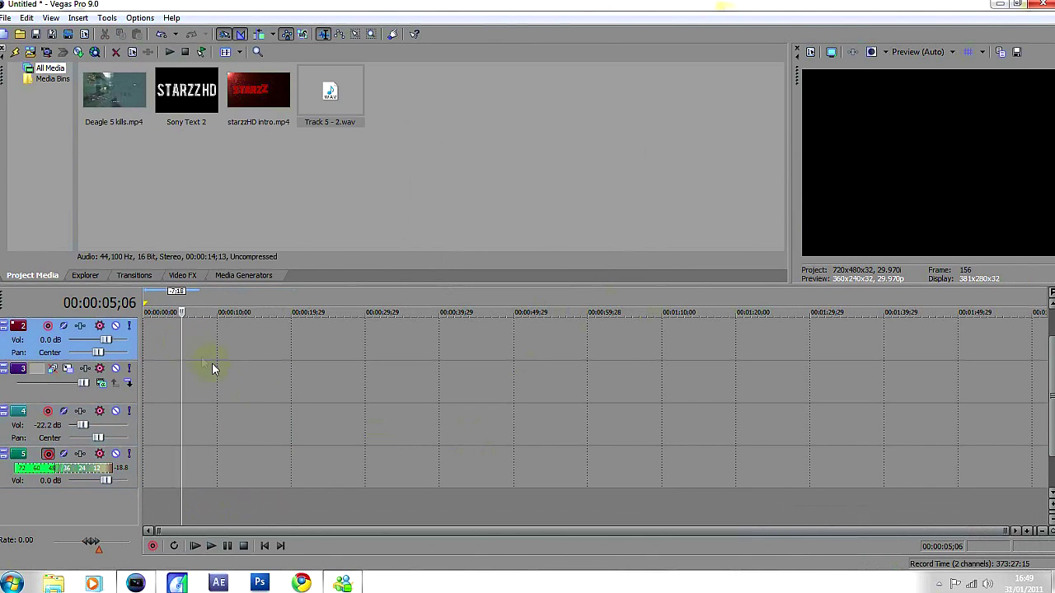
left_click(270, 378)
left_click_drag(427, 380, 273, 365)
left_click_drag(159, 375, 635, 376)
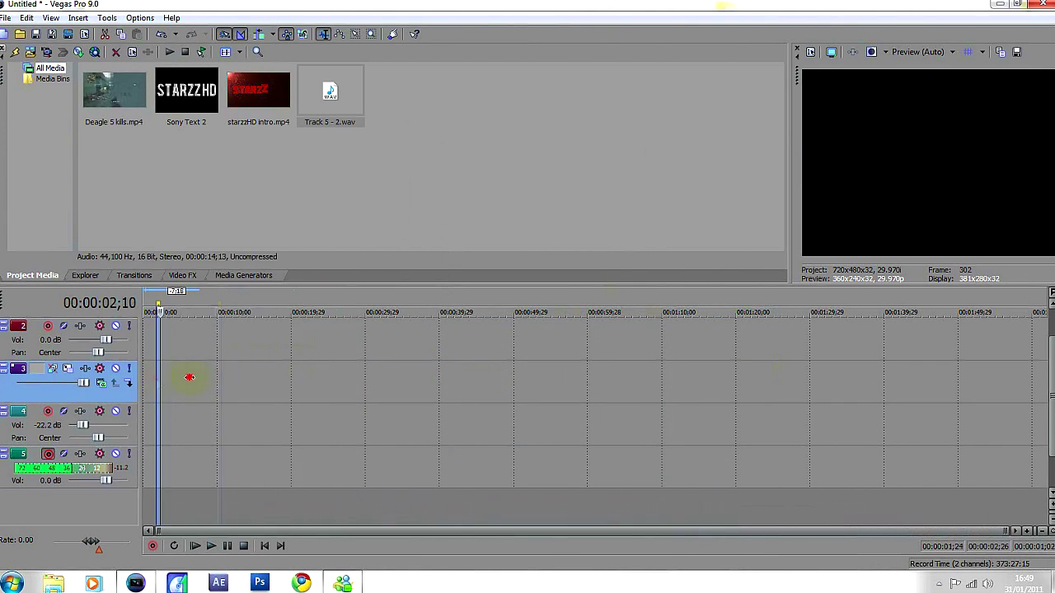
left_click(636, 376)
left_click_drag(455, 376, 672, 380)
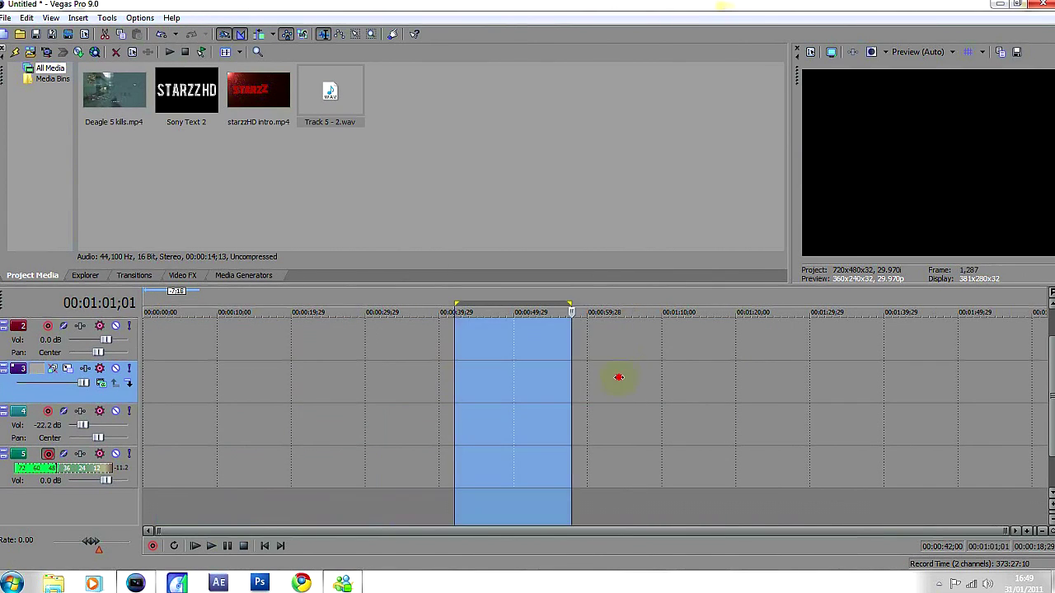
left_click_drag(740, 380, 302, 384)
mouse_move(405, 379)
left_mouse_down()
mouse_move(177, 377)
mouse_move(537, 375)
left_mouse_up()
left_click(259, 380)
- Delete tracks 5, 4, 2 and the last remaining track
left_click(49, 481)
key("Delete")
key("Delete")
left_click(54, 396)
key("Delete")
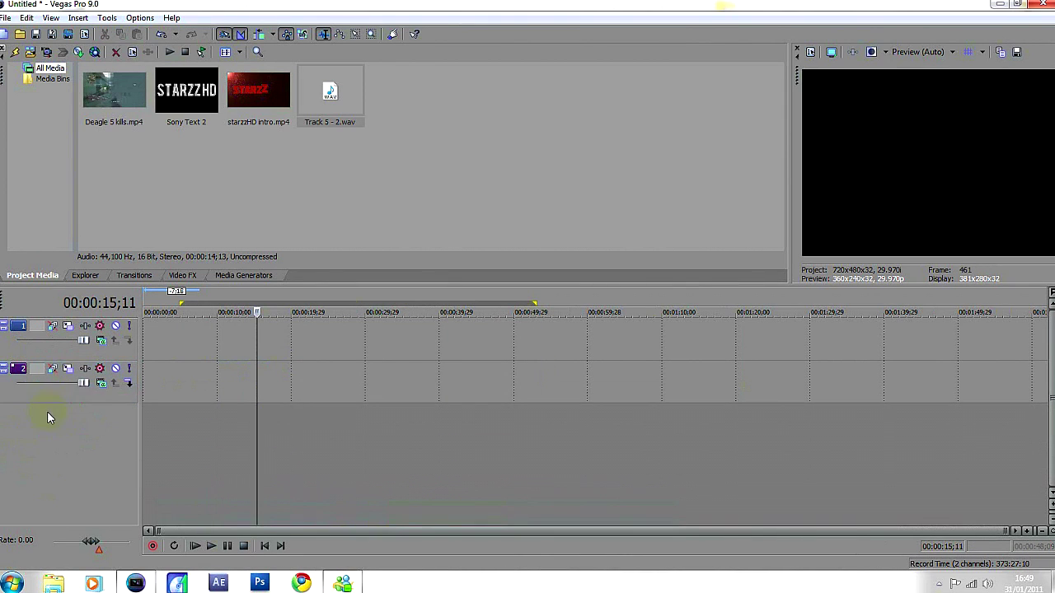
left_click(47, 387)
key("Delete")
left_click(53, 354)
key("Delete")
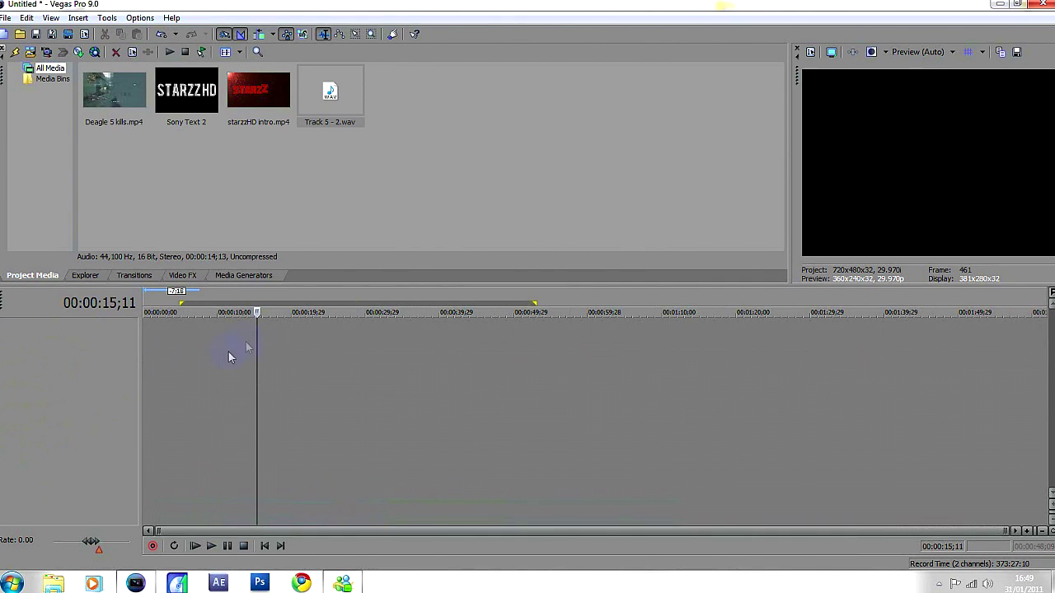
left_click(219, 361)
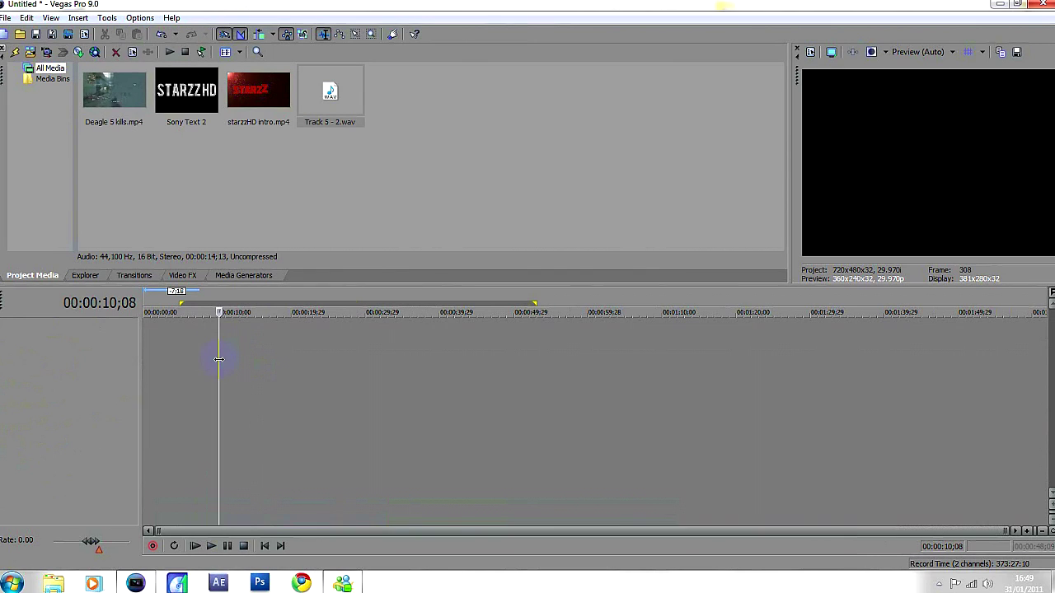